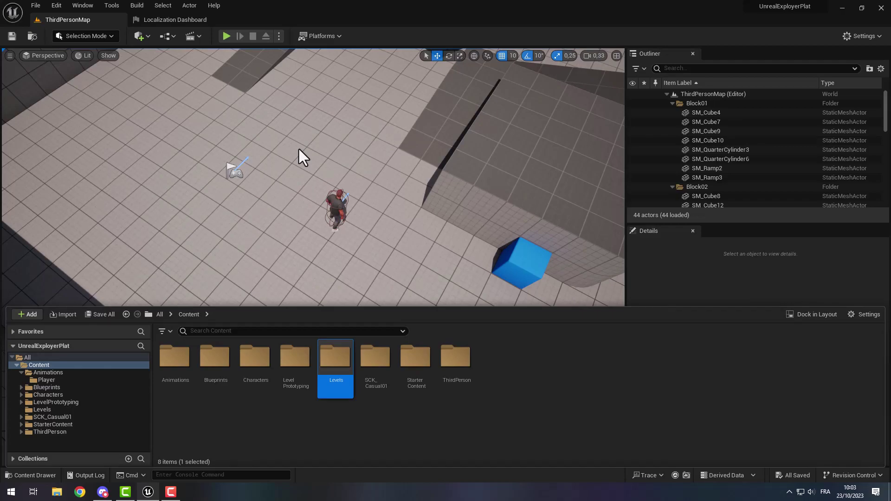
# Create a new level named Level1 in the Levels content folder.
pyautogui.doubleClick(329, 366)
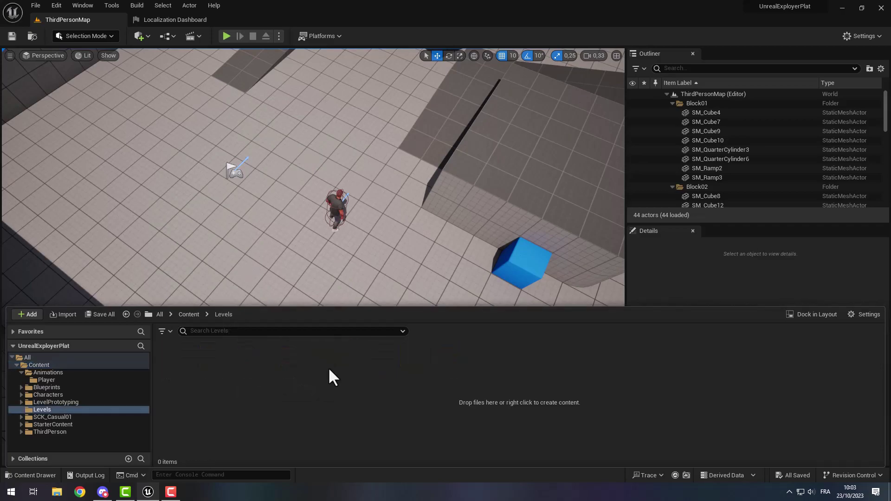
pyautogui.rightClick(327, 367)
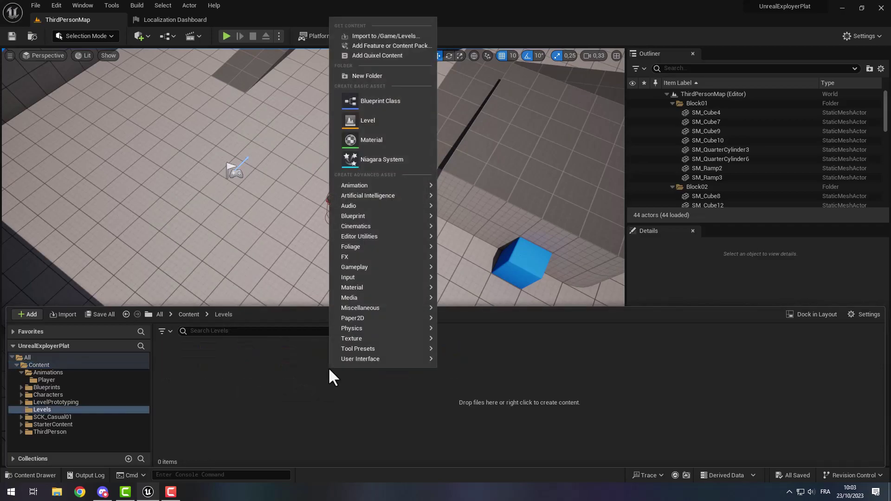
pyautogui.click(366, 124)
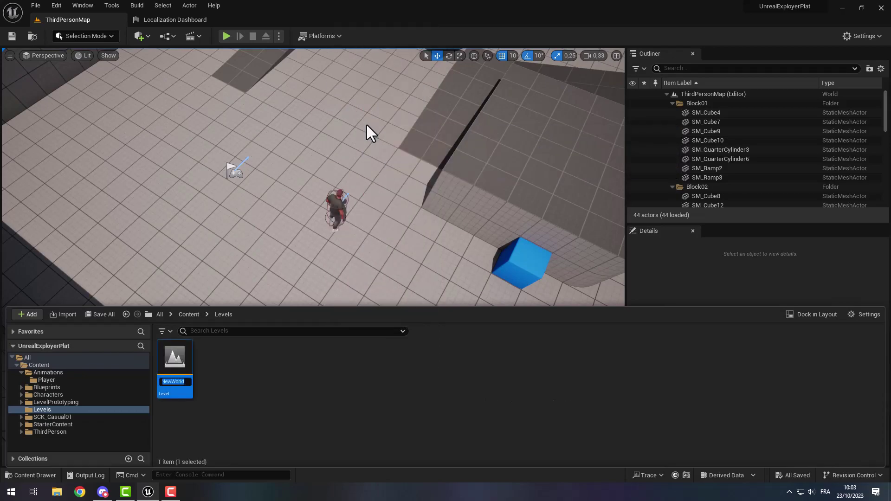
pyautogui.write('Level1')
pyautogui.press('Return')
# Save all changes and open the Level1 level for editing.
pyautogui.hotkey('ctrl', 'shift', 's')
pyautogui.click(472, 344)
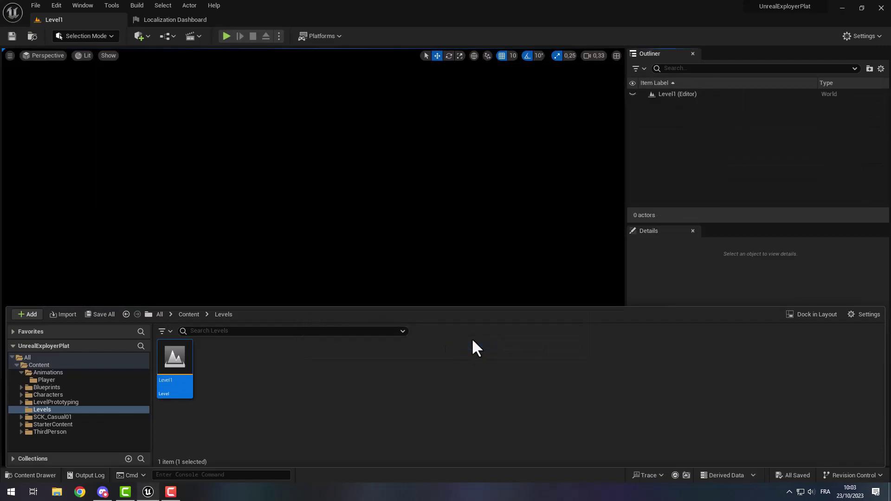
pyautogui.click(217, 144)
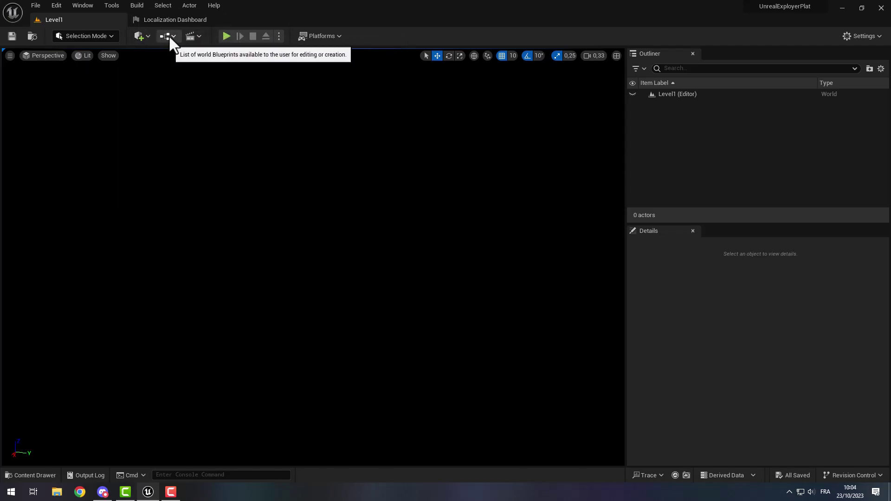
# Add a Sky Atmosphere and a Directional Light to the empty level.
pyautogui.click(136, 37)
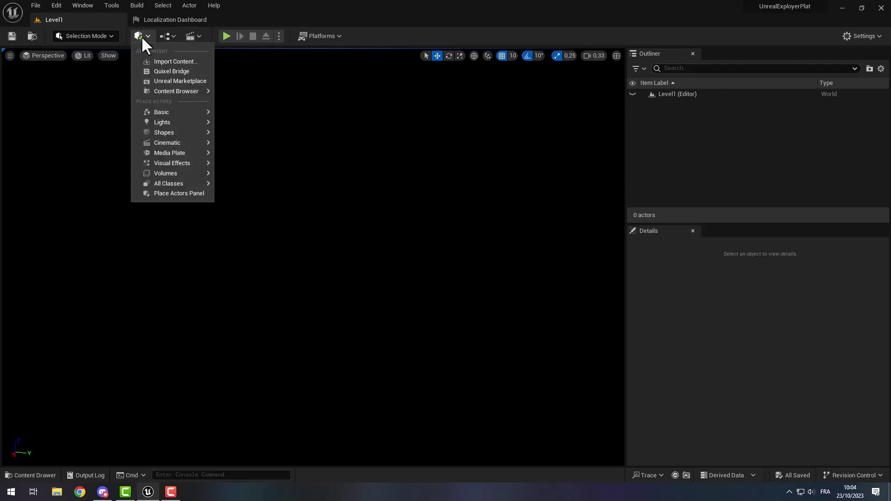
pyautogui.moveTo(171, 163)
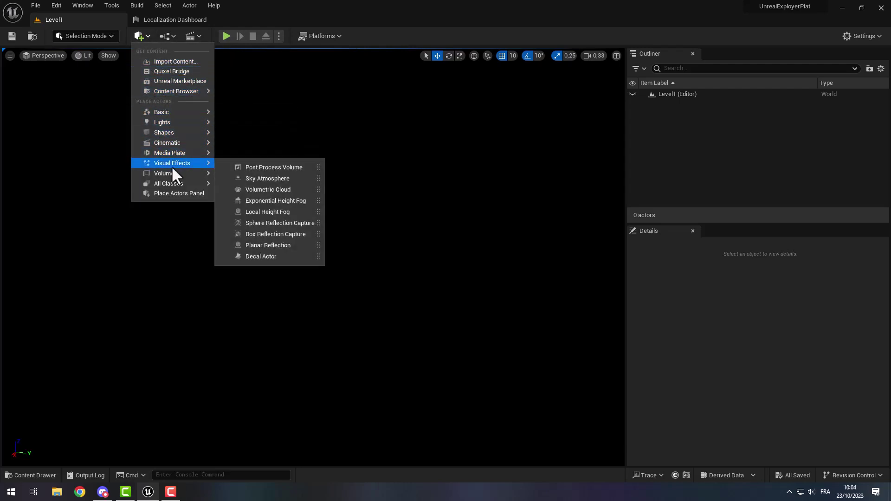
pyautogui.click(246, 178)
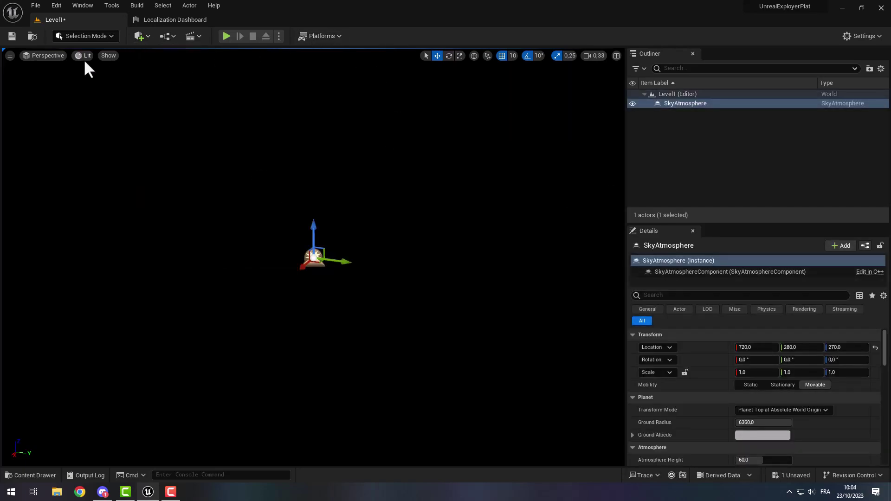
pyautogui.click(143, 39)
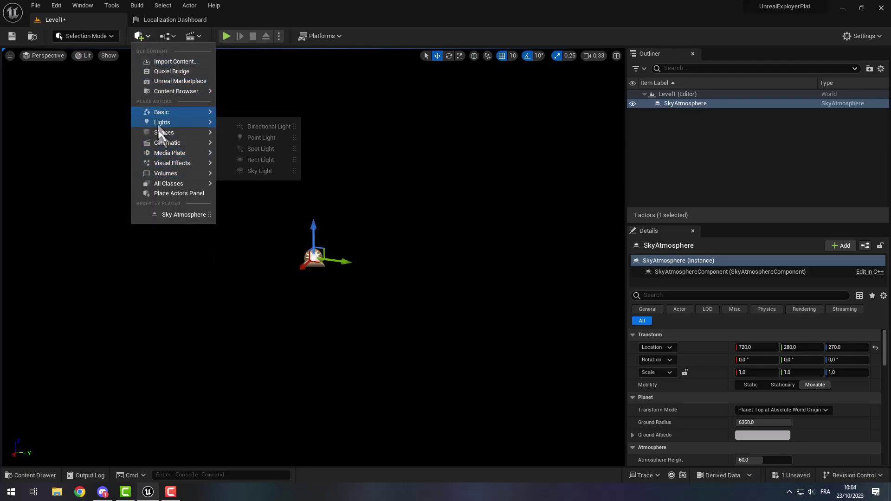
pyautogui.moveTo(174, 122)
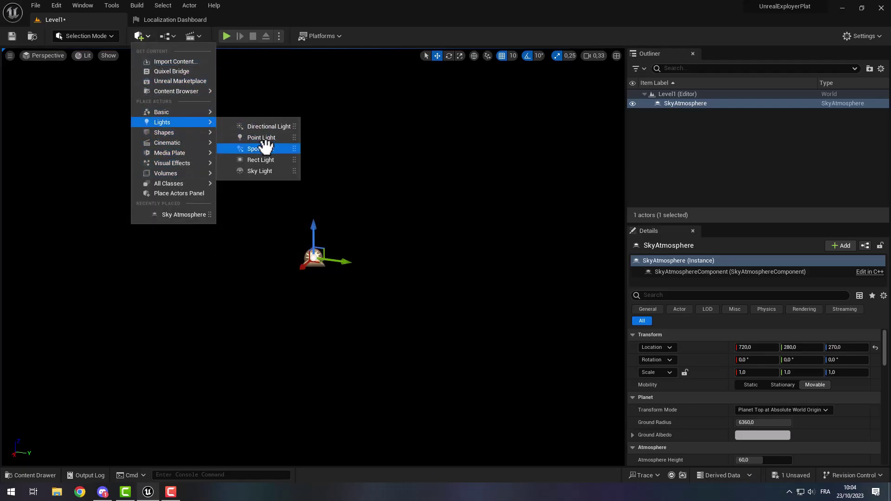
pyautogui.click(279, 126)
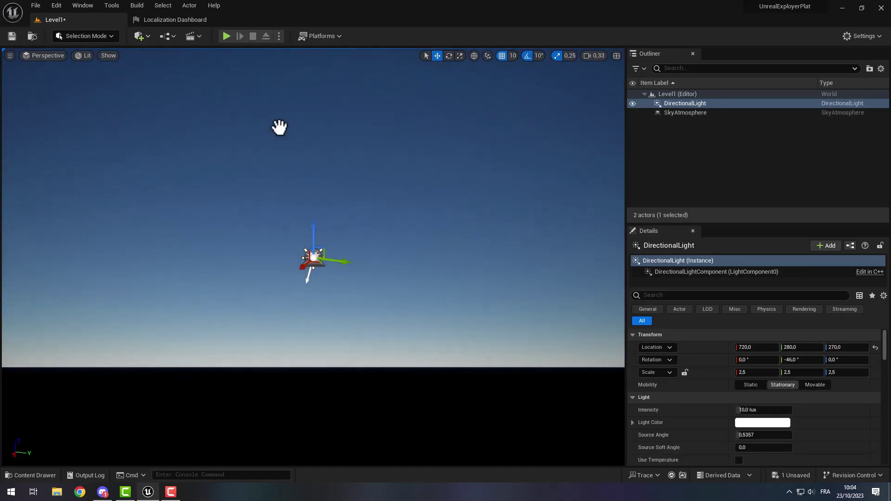
pyautogui.moveTo(374, 281); pyautogui.dragTo(255, 225, button='right')
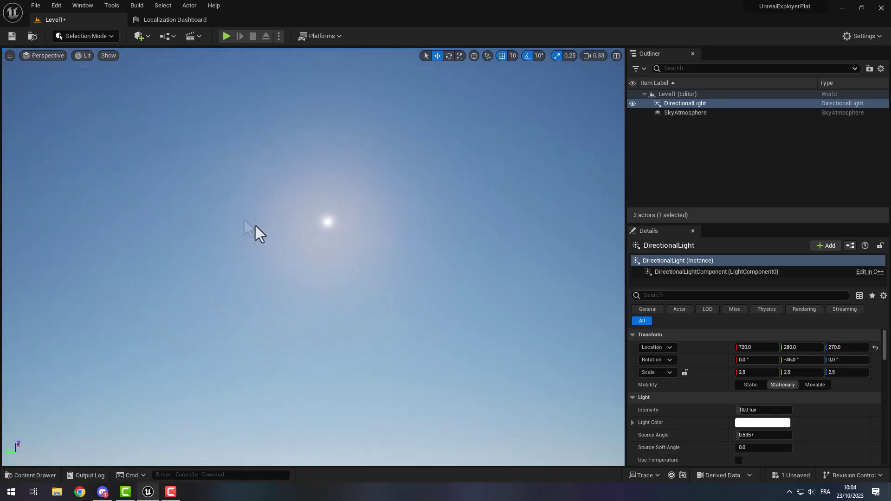
# Add an Exponential Height Fog and a Volumetric Cloud to the level's sky.
pyautogui.click(138, 35)
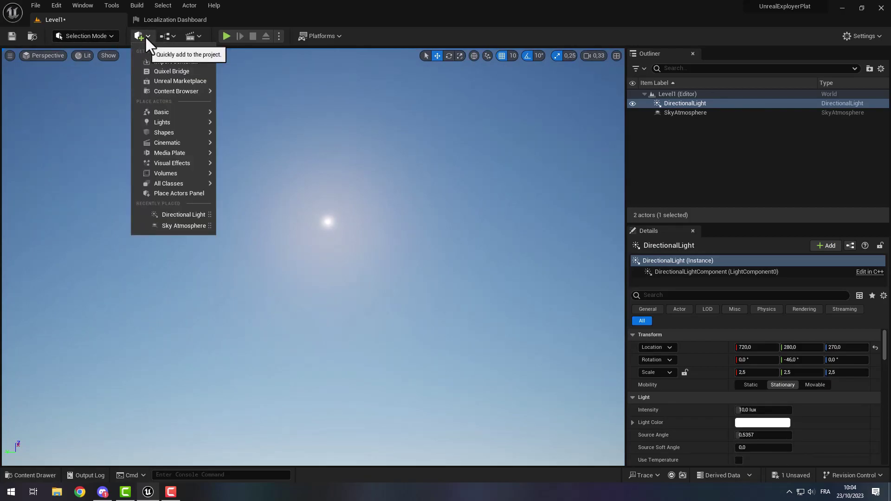
pyautogui.moveTo(180, 162)
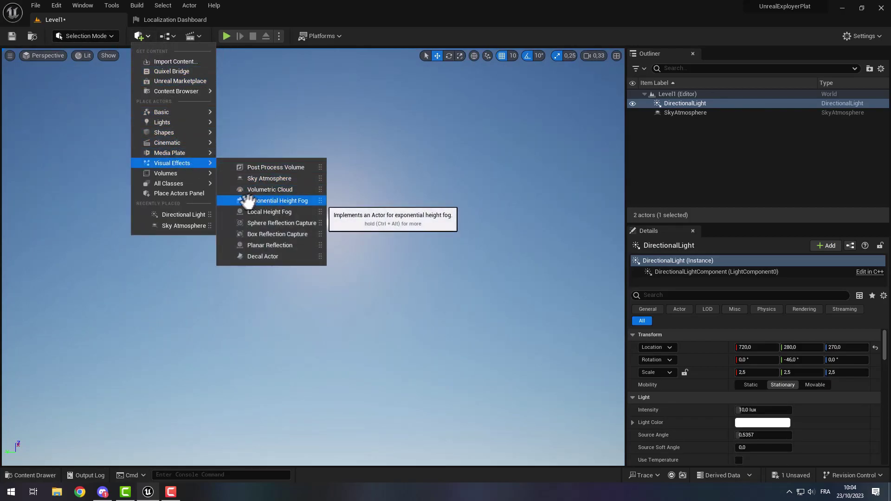
pyautogui.click(267, 200)
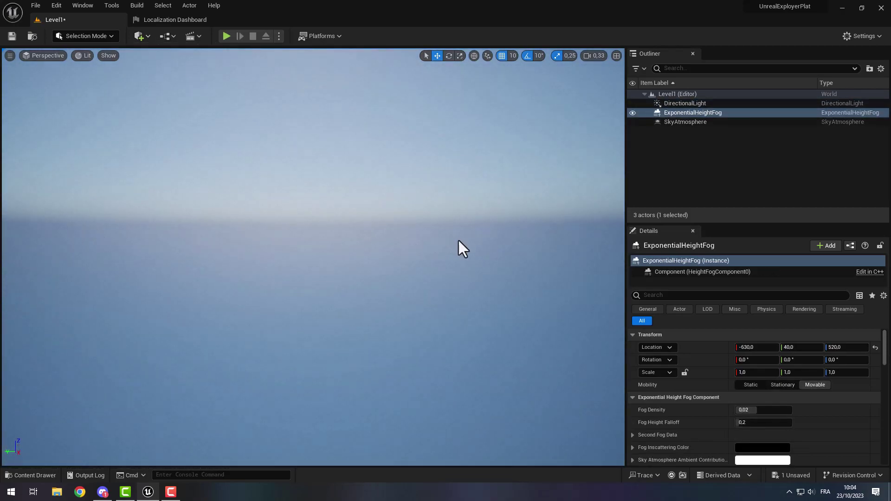
pyautogui.moveTo(459, 241)
pyautogui.mouseDown(button='right')
pyautogui.moveTo(459, 259)
pyautogui.moveTo(457, 232)
pyautogui.moveTo(468, 214)
pyautogui.moveTo(459, 199)
pyautogui.moveTo(459, 241)
pyautogui.mouseUp(button='right')
pyautogui.click(138, 35)
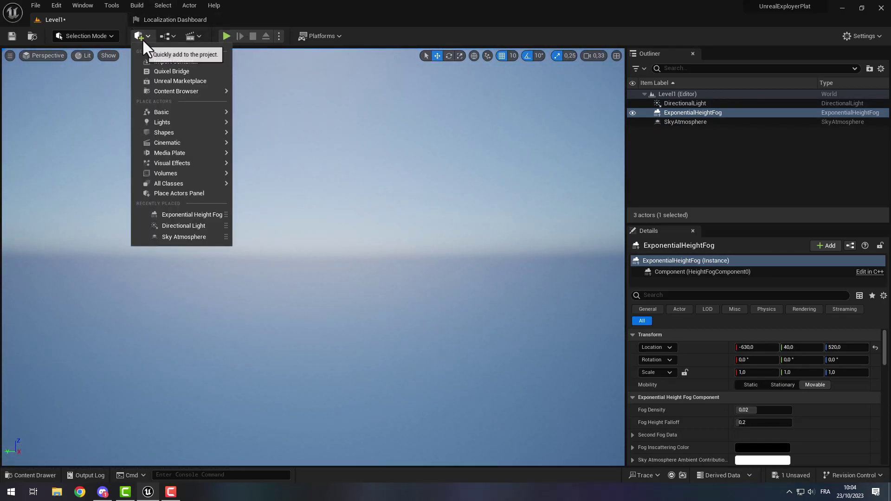
pyautogui.moveTo(174, 162)
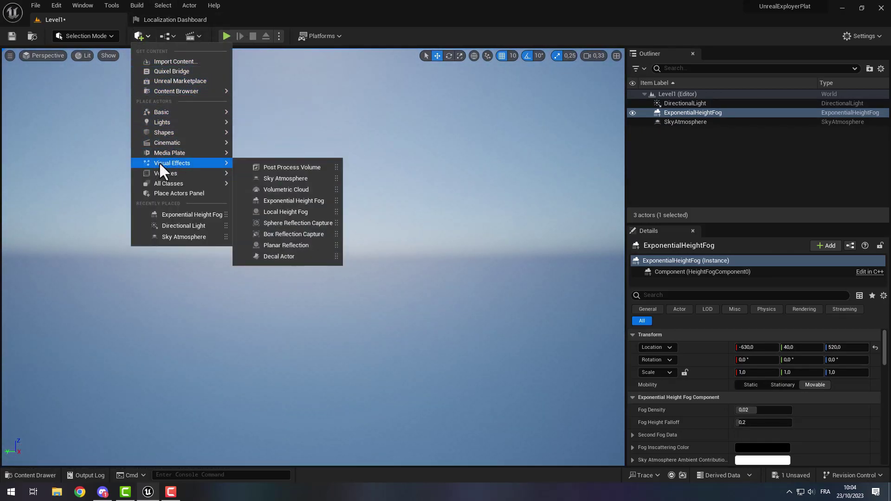
pyautogui.click(288, 189)
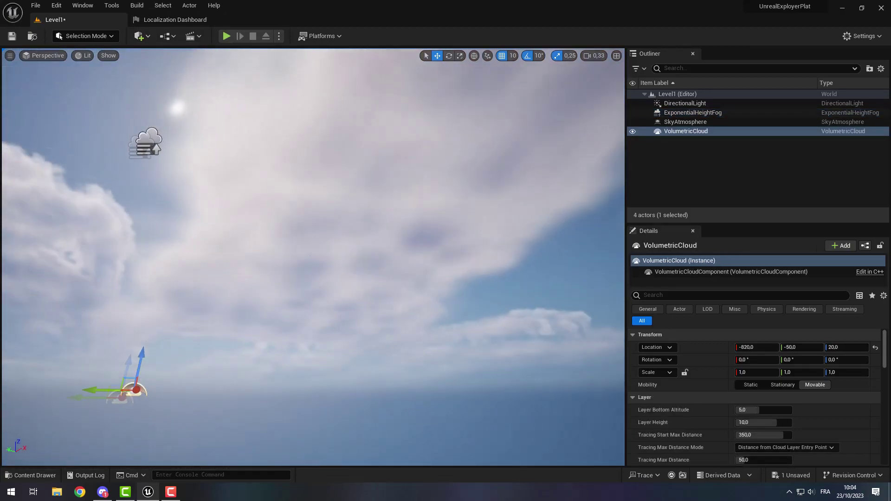
pyautogui.moveTo(401, 107); pyautogui.dragTo(367, 139, button='right')
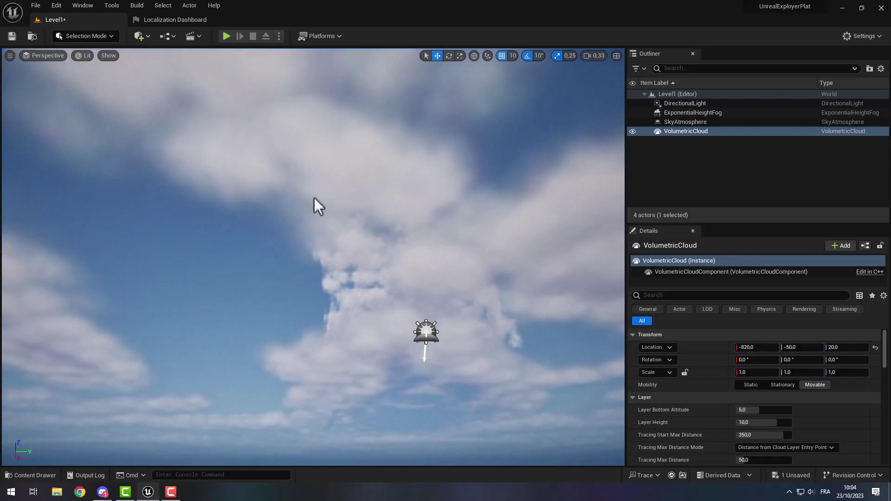
pyautogui.moveTo(298, 193); pyautogui.dragTo(286, 226, button='right')
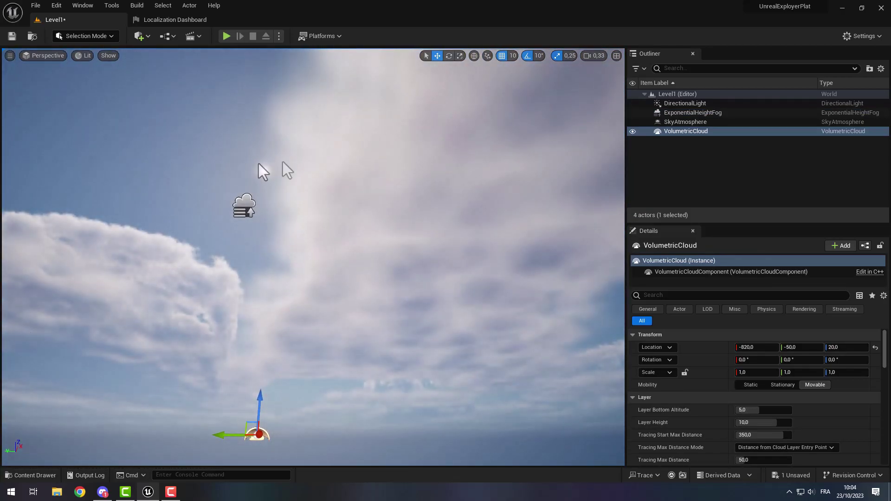
# Rotate the ExponentialHeightFog actor freehand to about 263.5°, -7.6° and -49.6°.
pyautogui.click(722, 113)
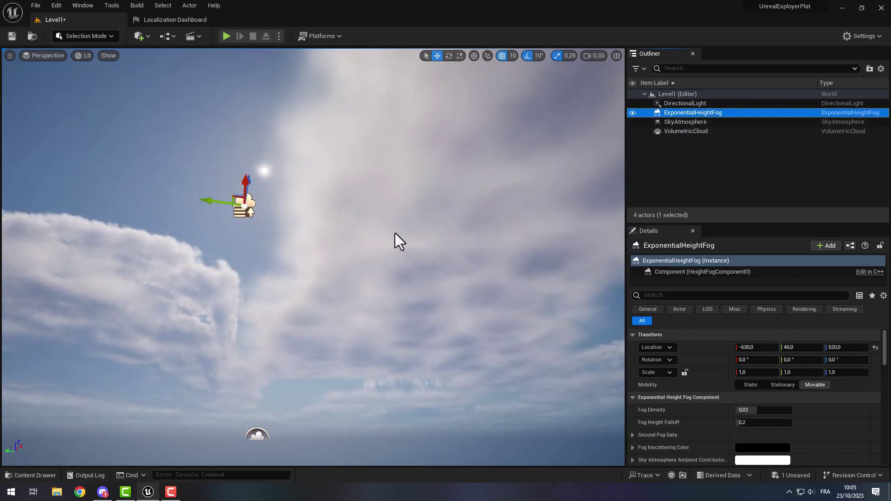
pyautogui.press('e')
pyautogui.moveTo(242, 241)
pyautogui.mouseDown()
pyautogui.moveTo(243, 259)
pyautogui.moveTo(260, 195)
pyautogui.moveTo(311, 161)
pyautogui.moveTo(253, 168)
pyautogui.moveTo(297, 223)
pyautogui.moveTo(254, 236)
pyautogui.mouseUp()
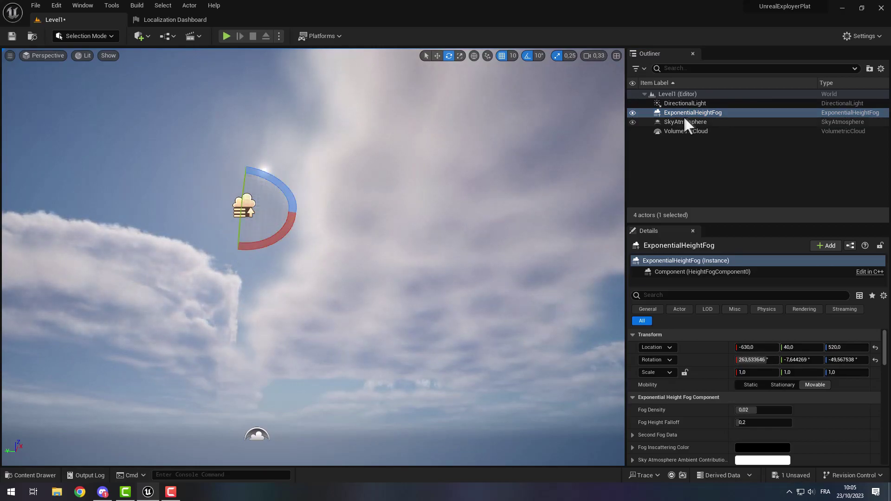
# Rotate the DirectionalLight to 180°, -84°, 180° so the sun stands high in the sky, and deselect it.
pyautogui.click(702, 103)
pyautogui.moveTo(282, 226); pyautogui.dragTo(288, 189, button='right')
pyautogui.moveTo(193, 172); pyautogui.dragTo(194, 153)
pyautogui.moveTo(194, 93)
pyautogui.mouseDown()
pyautogui.moveTo(197, 81)
pyautogui.moveTo(185, 105)
pyautogui.moveTo(190, 197)
pyautogui.moveTo(195, 75)
pyautogui.moveTo(203, 83)
pyautogui.mouseUp()
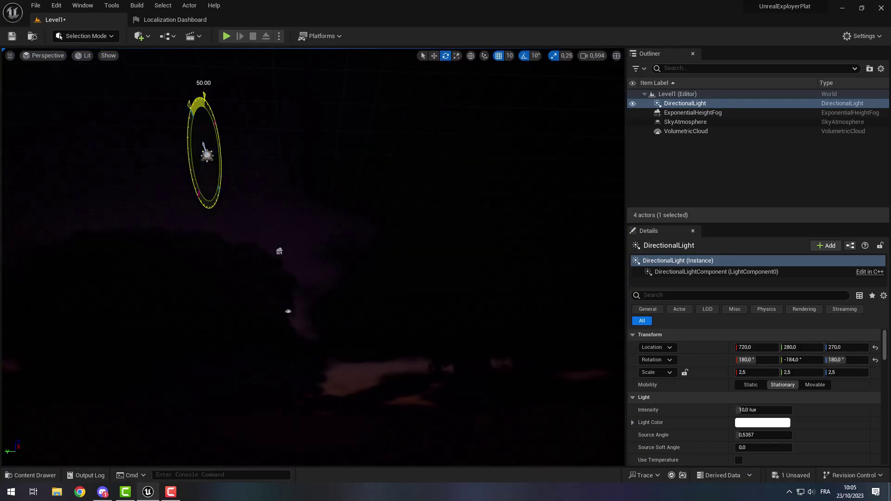
pyautogui.moveTo(203, 82); pyautogui.dragTo(355, 306)
pyautogui.moveTo(355, 306); pyautogui.dragTo(309, 294, button='right')
pyautogui.scroll(3, 306, 279)
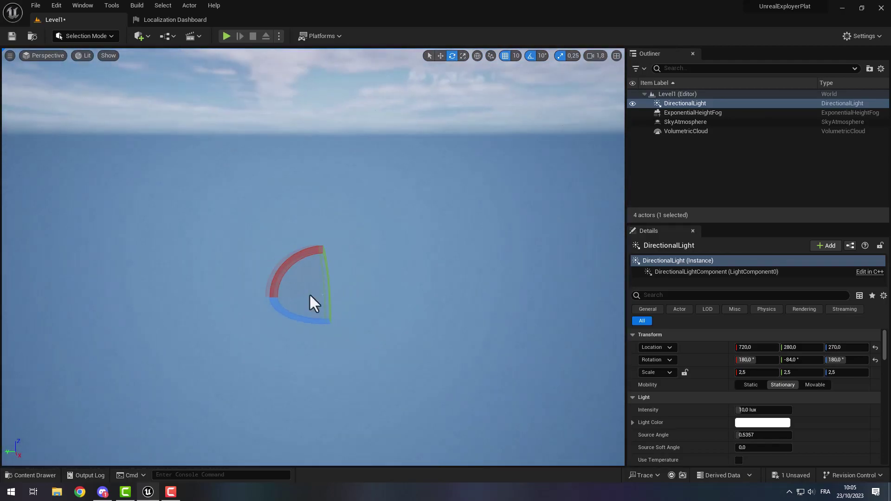
pyautogui.click(380, 266)
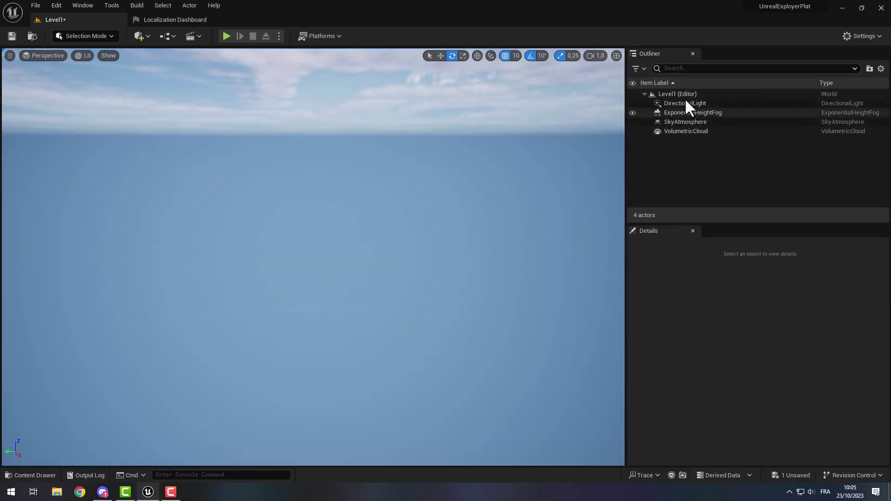
# Create a folder named Core in the level's actor hierarchy.
pyautogui.rightClick(691, 153)
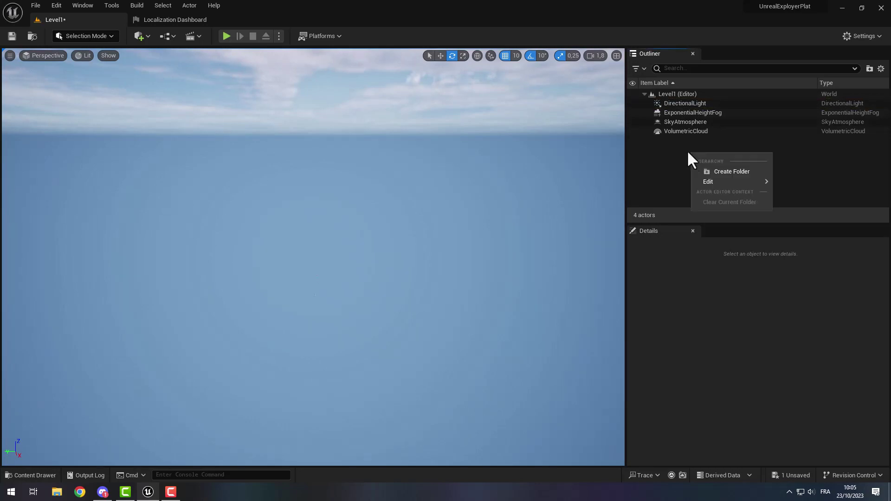
pyautogui.click(722, 172)
pyautogui.write('Core')
pyautogui.press('Return')
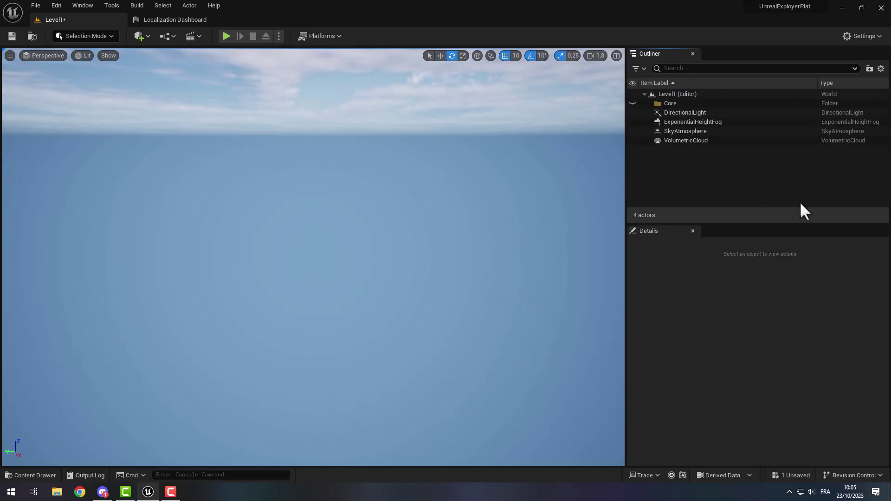
# Move the directional light, height fog, sky atmosphere and volumetric cloud into the Core folder and collapse it.
pyautogui.click(685, 113)
pyautogui.keyDown('shift'); pyautogui.click(682, 140); pyautogui.keyUp('shift')
pyautogui.moveTo(682, 116); pyautogui.dragTo(675, 104)
pyautogui.click(650, 103)
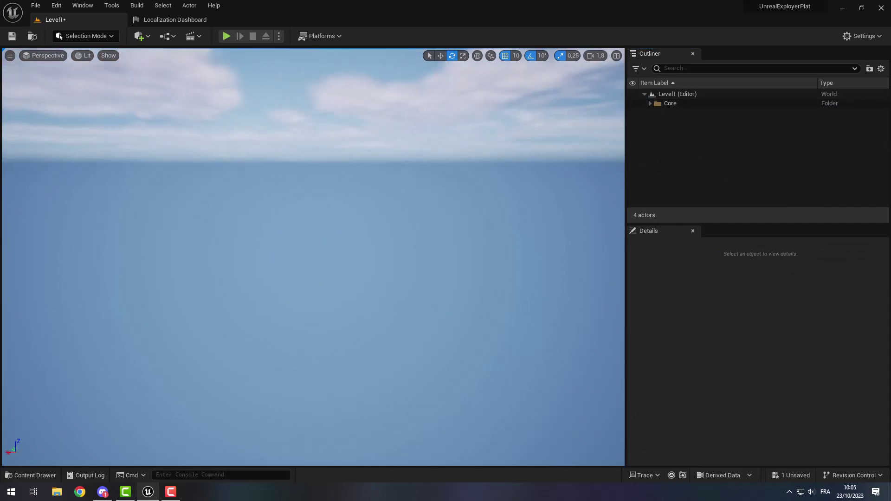
pyautogui.click(30, 475)
pyautogui.click(189, 315)
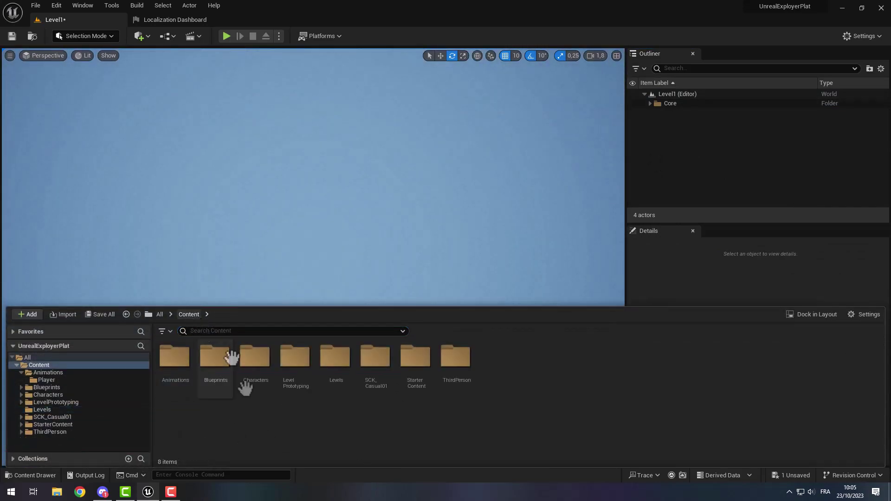
pyautogui.moveTo(558, 181); pyautogui.dragTo(559, 181, button='right')
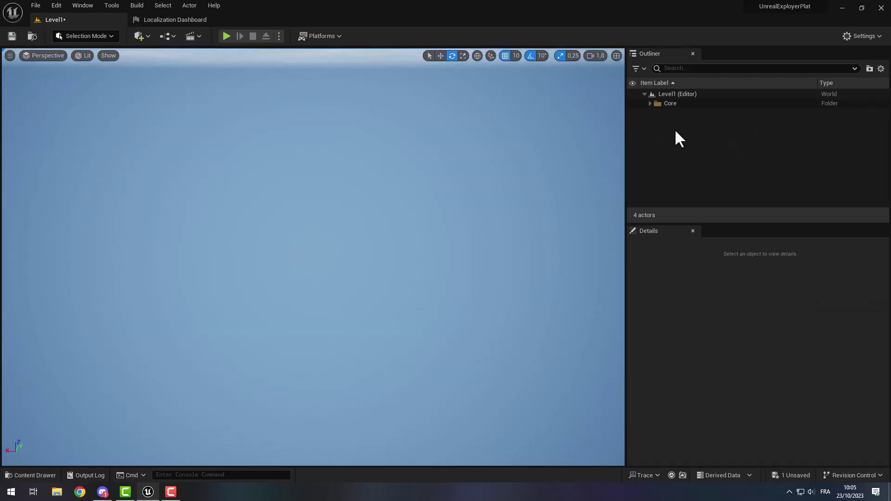
pyautogui.moveTo(369, 253); pyautogui.dragTo(369, 253, button='right')
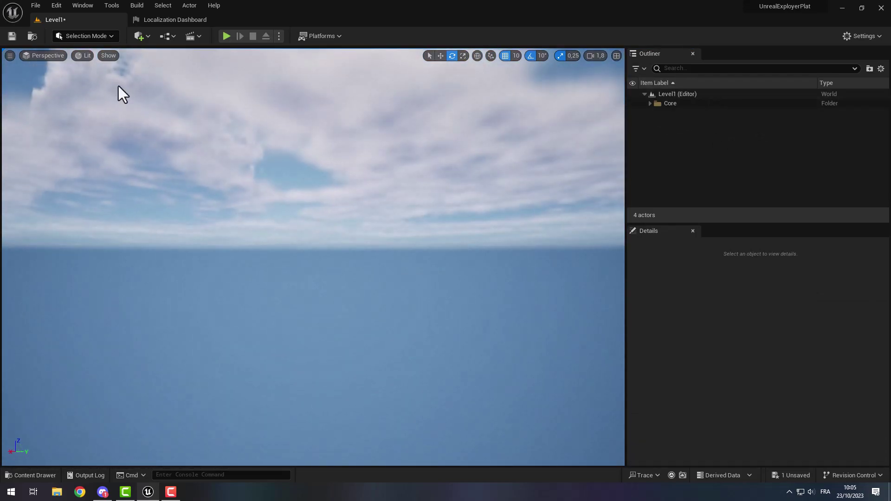
# Add a Cube shape to the level.
pyautogui.click(143, 36)
pyautogui.moveTo(166, 112)
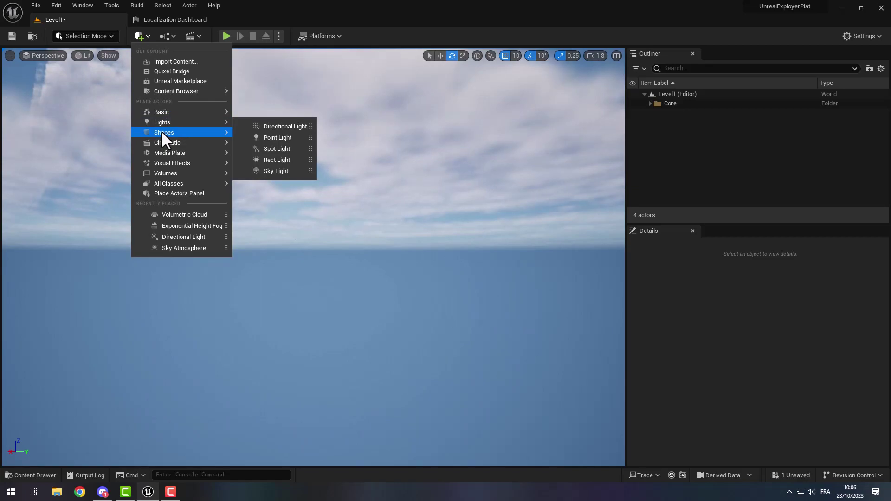
pyautogui.moveTo(167, 131)
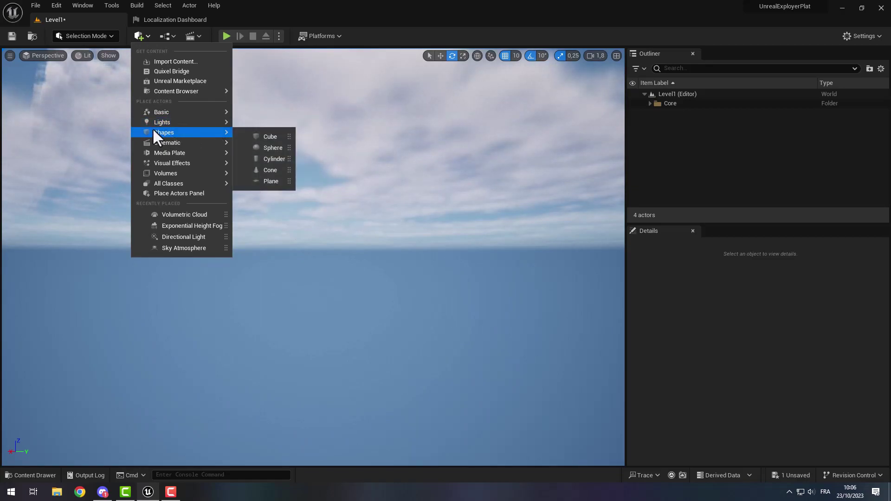
pyautogui.click(268, 136)
pyautogui.moveTo(360, 194); pyautogui.dragTo(337, 258, button='right')
# Scale the cube into a flat square platform with a scale of about 24.25 by 24.25 by 1.
pyautogui.press('r')
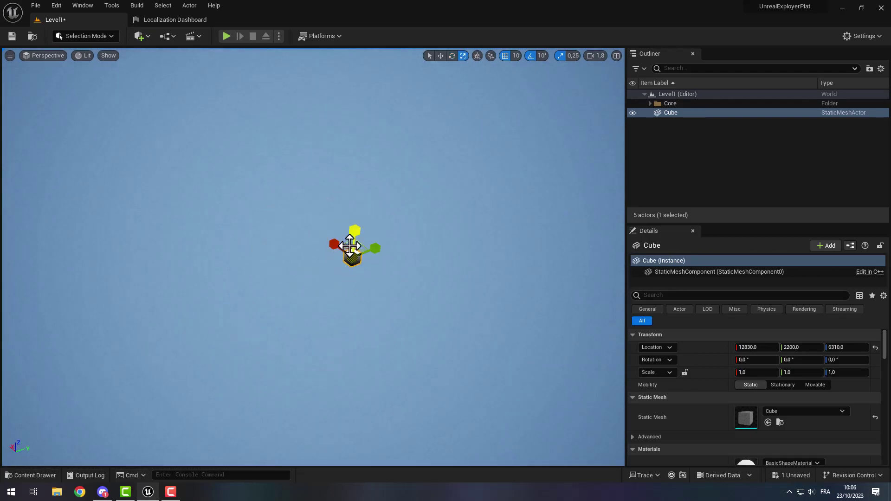
pyautogui.hotkey('ctrl', 'z')
pyautogui.moveTo(419, 270); pyautogui.dragTo(356, 263, button='right')
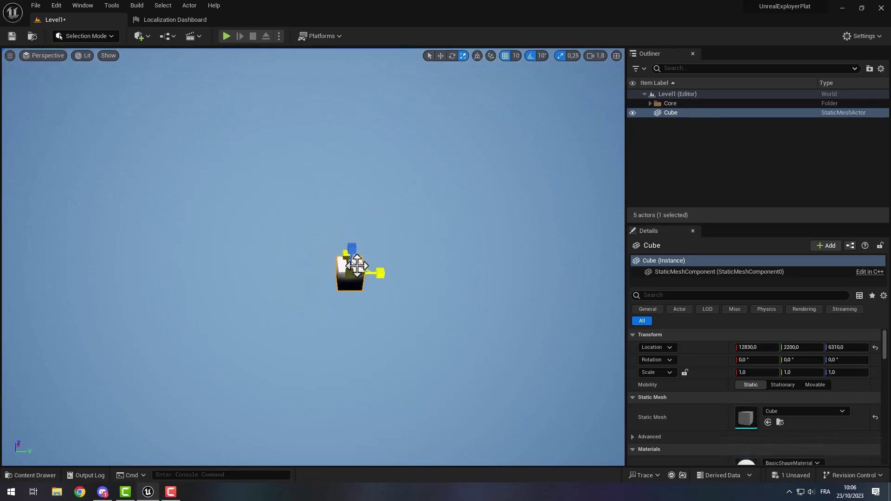
pyautogui.moveTo(357, 265); pyautogui.dragTo(394, 248)
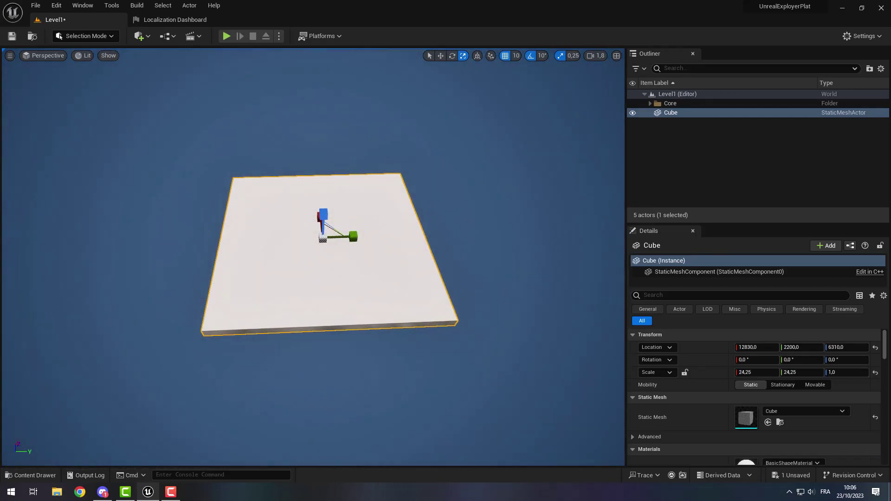
# Place the BP_Player blueprint from the Blueprints/Character folder onto the platform.
pyautogui.hotkey('ctrl', 'space')
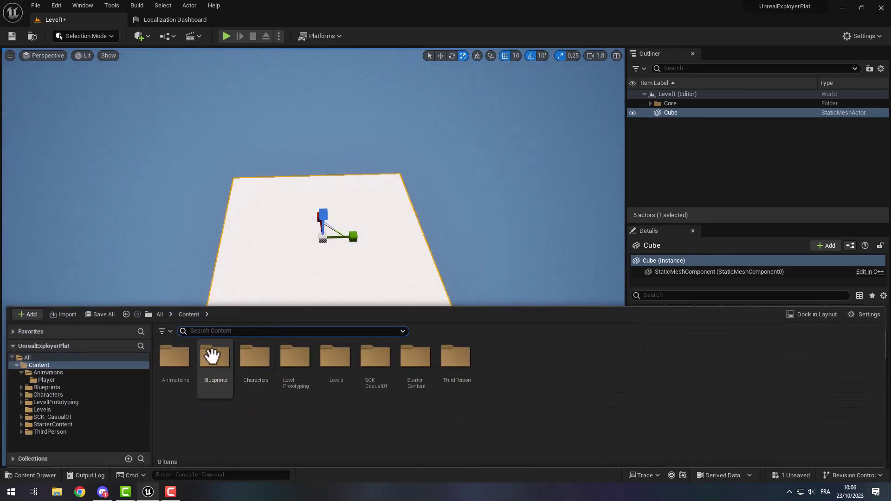
pyautogui.doubleClick(213, 357)
pyautogui.doubleClick(184, 366)
pyautogui.moveTo(174, 359); pyautogui.dragTo(335, 276)
pyautogui.press('w')
# Reduce the platform cube's scale to about 18.25 in X and 17.25 in Y, and reposition it under the player.
pyautogui.moveTo(335, 276); pyautogui.dragTo(366, 197, button='right')
pyautogui.click(366, 225)
pyautogui.press('r')
pyautogui.moveTo(314, 168)
pyautogui.mouseDown()
pyautogui.moveTo(349, 154)
pyautogui.moveTo(322, 170)
pyautogui.mouseUp()
pyautogui.press('w')
pyautogui.press('r')
pyautogui.press('w')
pyautogui.moveTo(394, 193); pyautogui.dragTo(423, 198, button='right')
# Add a Cylinder shape and move it to the platform's far edge, at about 13530, 2000, 6410.
pyautogui.hotkey('ctrl', 'space')
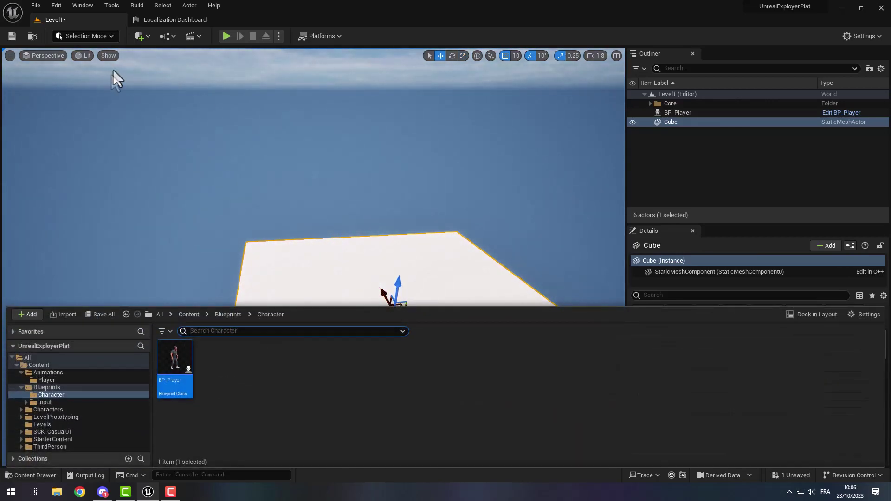
pyautogui.click(141, 36)
pyautogui.moveTo(183, 133)
pyautogui.click(271, 159)
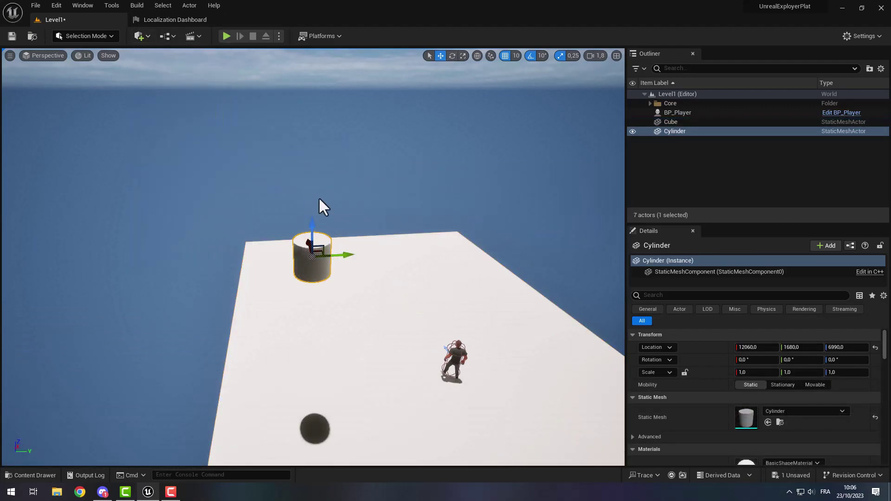
pyautogui.moveTo(323, 251); pyautogui.dragTo(416, 300, button='right')
pyautogui.moveTo(460, 307); pyautogui.dragTo(293, 212)
pyautogui.press('f')
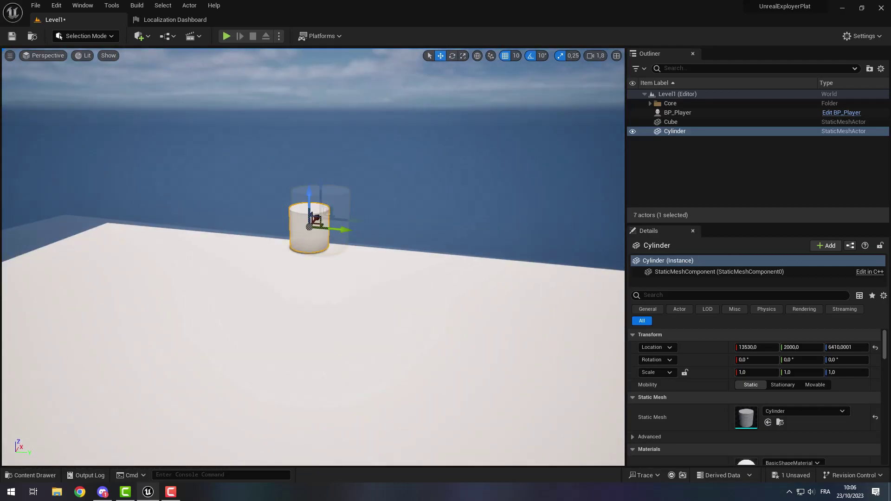
# Stretch the cylinder to a height scale of 8 and raise it to stand on the platform at about 13500, 2000, 6750.
pyautogui.moveTo(277, 248); pyautogui.dragTo(143, 246, button='right')
pyautogui.moveTo(245, 227); pyautogui.dragTo(332, 113)
pyautogui.press('w')
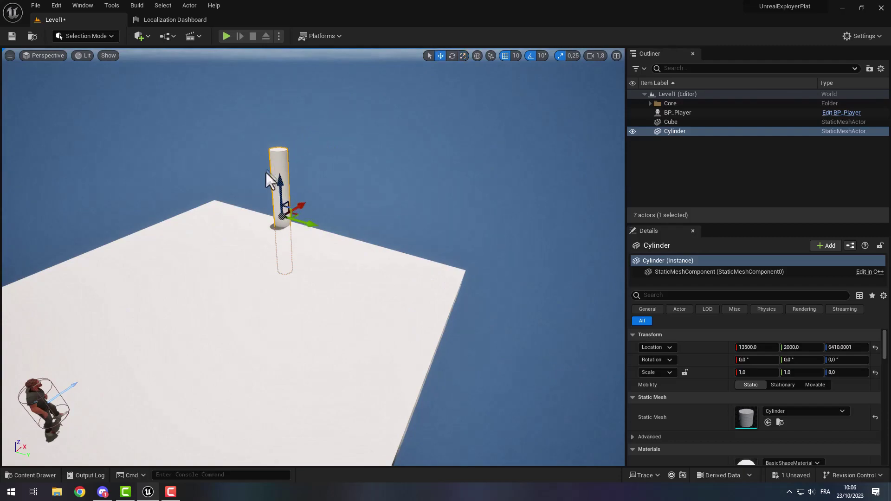
pyautogui.moveTo(268, 186); pyautogui.dragTo(266, 114)
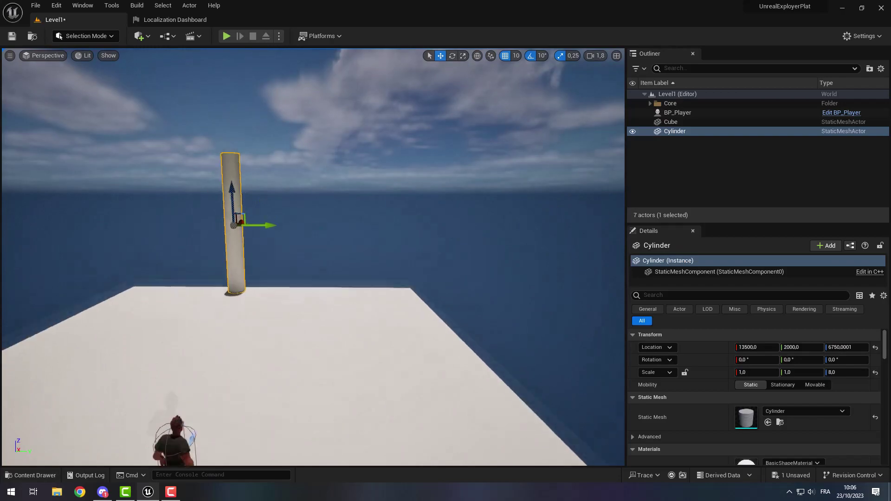
# Duplicate the pillar sideways along Y to about 2550 as the gate's second post.
pyautogui.press('r')
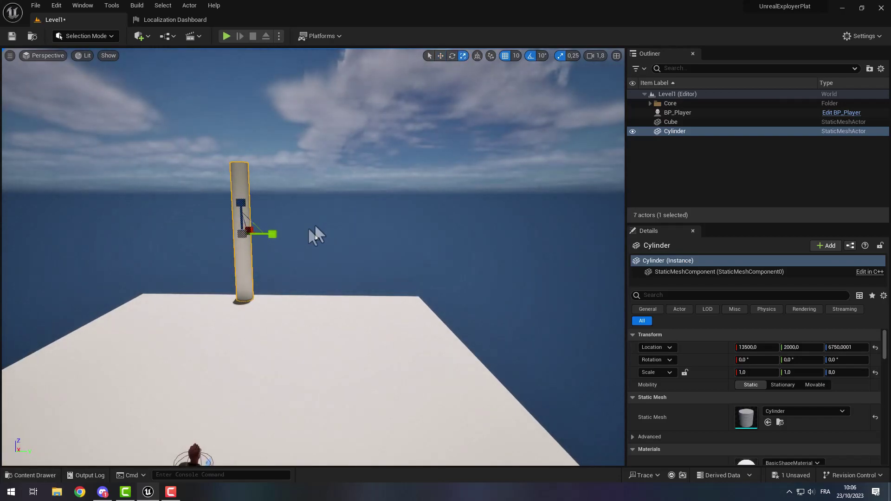
pyautogui.press('w')
pyautogui.keyDown('alt'); pyautogui.moveTo(271, 230); pyautogui.dragTo(365, 259); pyautogui.keyUp('alt')
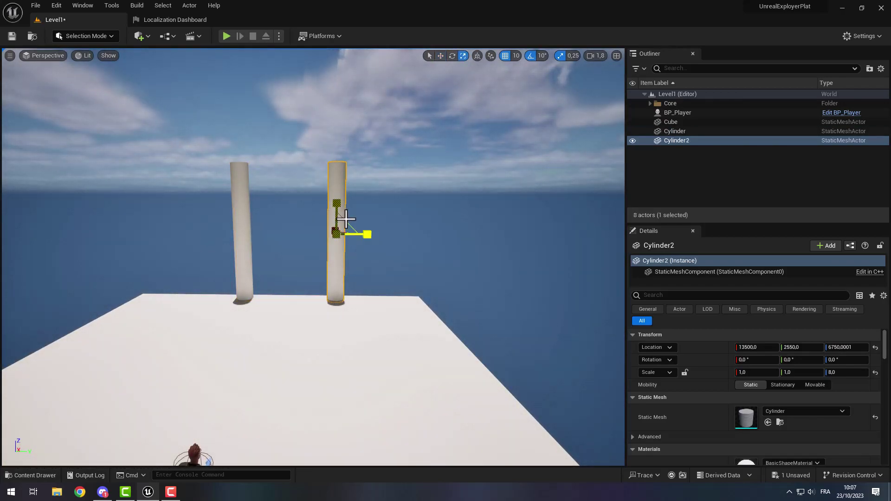
# Build a crossbar across the pillar tops from a pillar duplicate rotated -90° and shortened to a length scale of 5.25.
pyautogui.keyDown('alt'); pyautogui.moveTo(334, 210); pyautogui.dragTo(335, 168); pyautogui.keyUp('alt')
pyautogui.press('e')
pyautogui.moveTo(297, 199); pyautogui.dragTo(282, 164)
pyautogui.press('w')
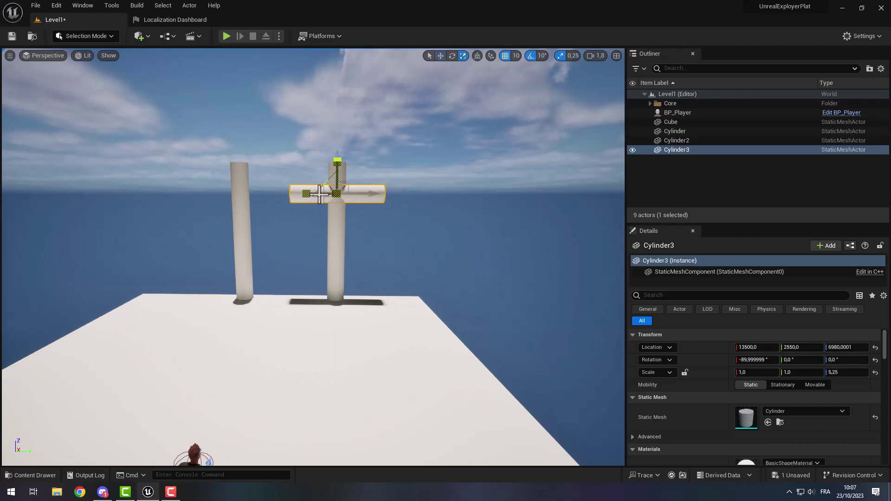
pyautogui.moveTo(364, 194); pyautogui.dragTo(313, 190)
pyautogui.moveTo(291, 154); pyautogui.dragTo(292, 128)
# Try out several duplicates of the crossbar beside and above the gate, and delete all of these copies.
pyautogui.keyDown('alt'); pyautogui.moveTo(323, 169); pyautogui.dragTo(453, 164); pyautogui.keyUp('alt')
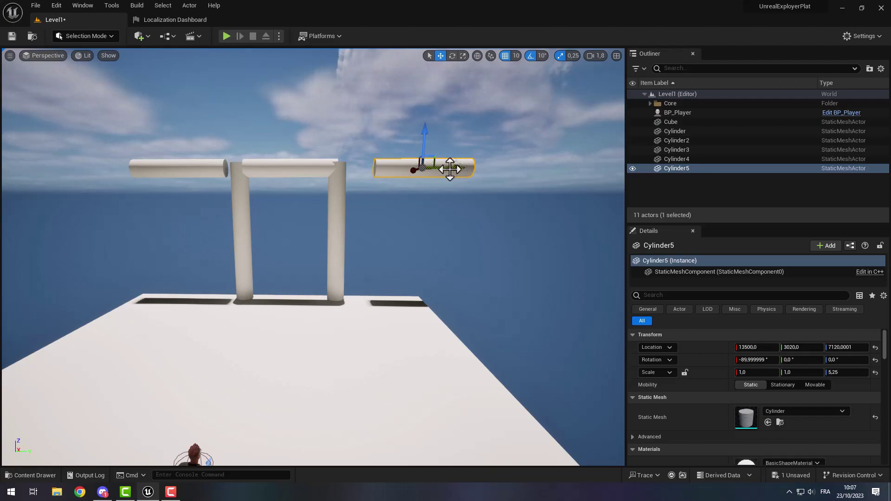
pyautogui.keyDown('alt'); pyautogui.moveTo(416, 133); pyautogui.dragTo(351, 87); pyautogui.keyUp('alt')
pyautogui.keyDown('ctrl'); pyautogui.click(432, 90); pyautogui.keyUp('ctrl')
pyautogui.keyDown('ctrl'); pyautogui.click(413, 126); pyautogui.keyUp('ctrl')
pyautogui.keyDown('ctrl'); pyautogui.click(404, 163); pyautogui.keyUp('ctrl')
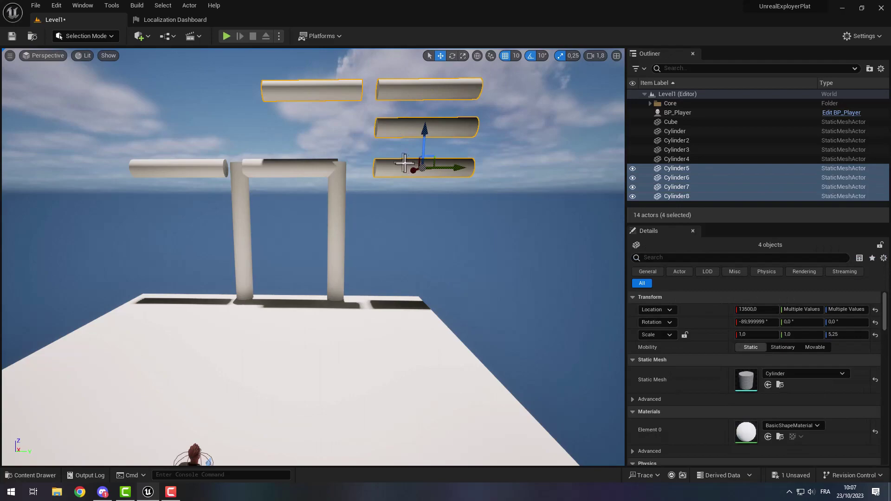
pyautogui.press('Delete')
pyautogui.click(225, 169)
pyautogui.press('Delete')
# Lengthen the crossbar cylinder to a length scale of 6 so it spans both pillars.
pyautogui.click(309, 170)
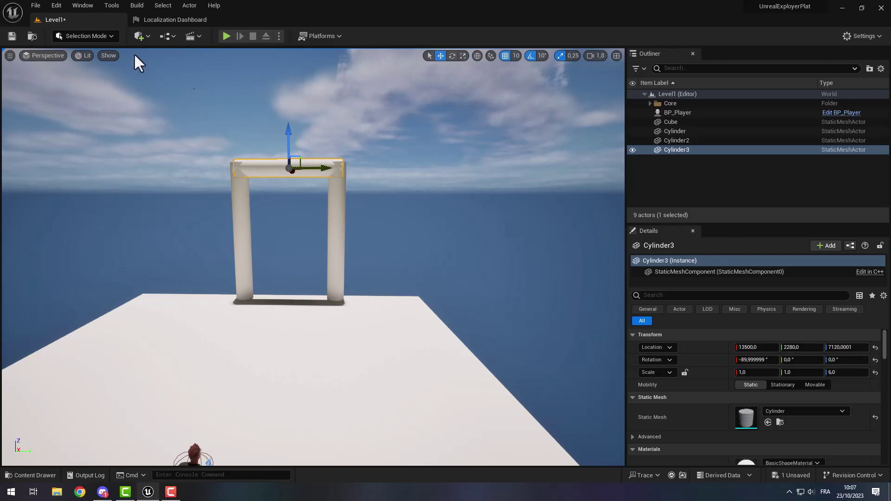
pyautogui.click(141, 35)
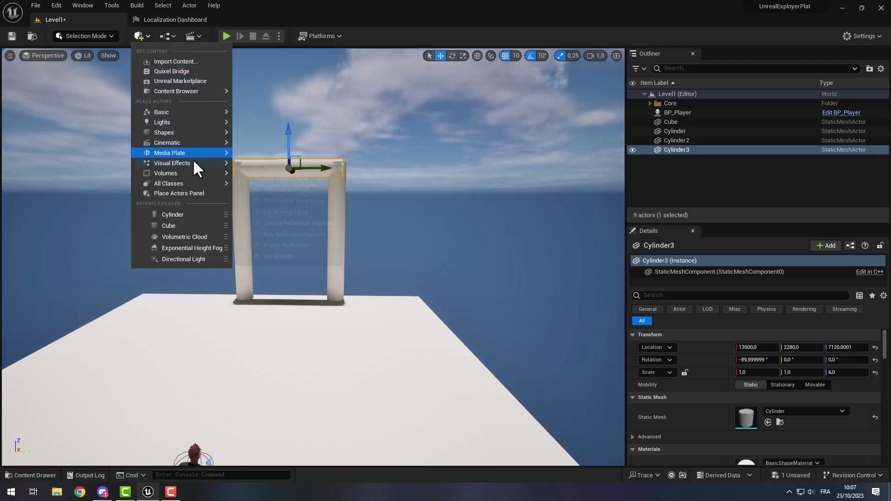
pyautogui.moveTo(184, 186)
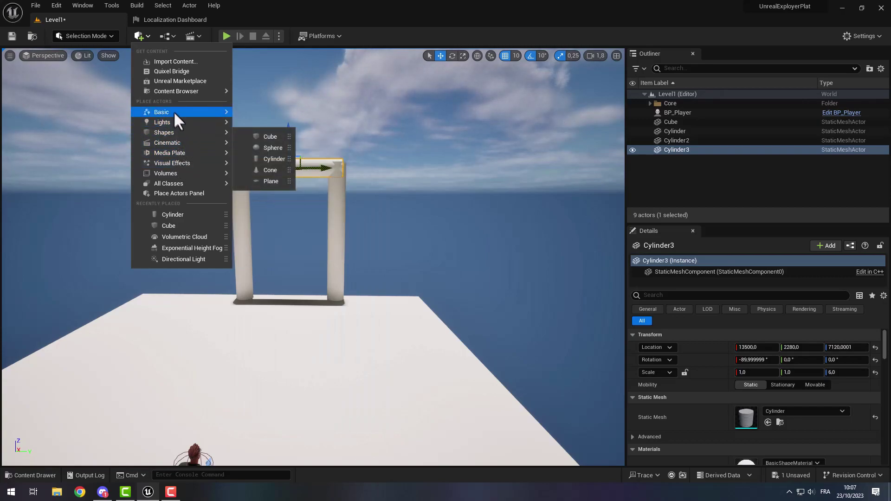
pyautogui.moveTo(173, 110)
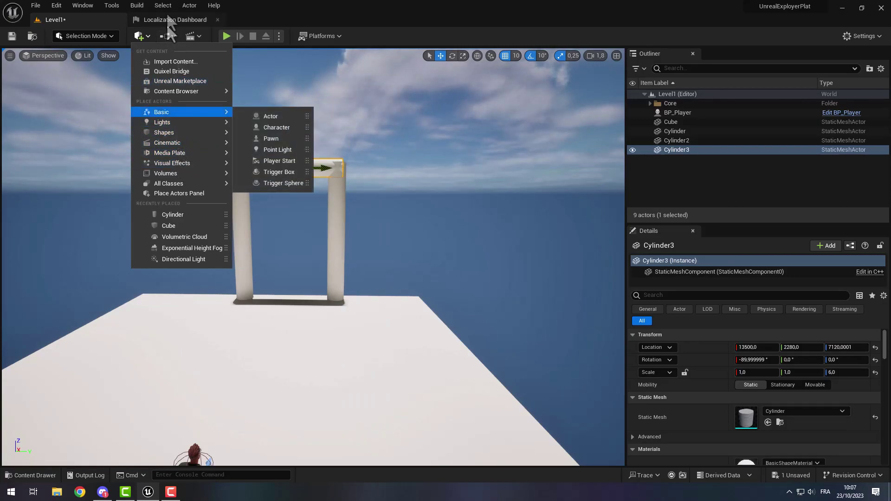
# Search the placeable actors for "text", add a Text Render Actor to the level, and close the actor list.
pyautogui.click(86, 6)
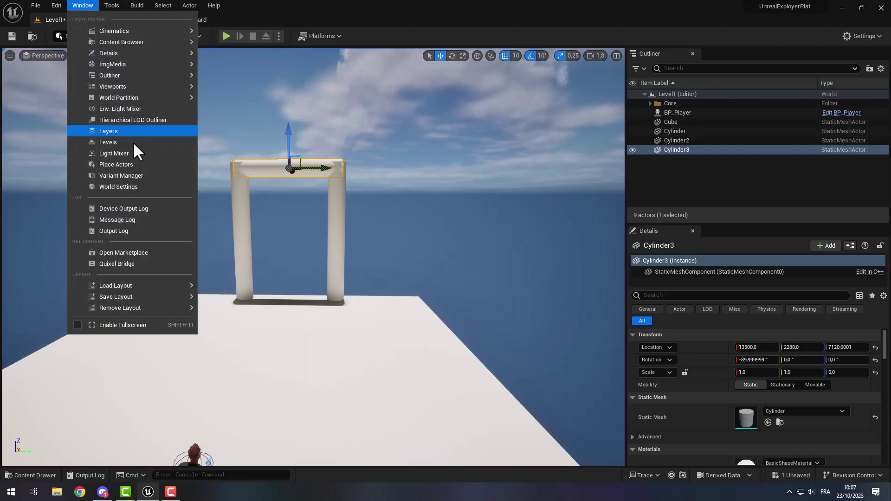
pyautogui.click(121, 164)
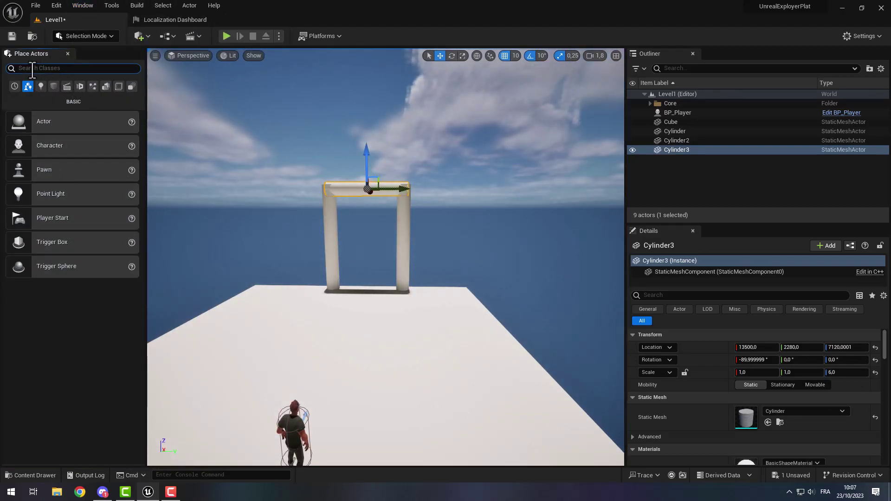
pyautogui.write('text')
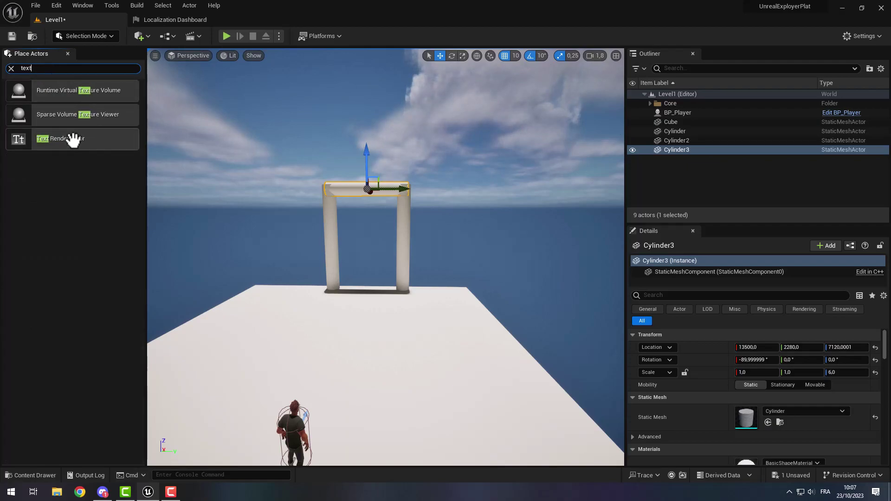
pyautogui.moveTo(74, 139); pyautogui.dragTo(358, 330)
pyautogui.click(68, 53)
# Raise the text actor, turn it 180° about the vertical axis, and move it to the gate's crossbar at about 13550, 2300, 7050.
pyautogui.moveTo(279, 302); pyautogui.dragTo(274, 125)
pyautogui.press('f')
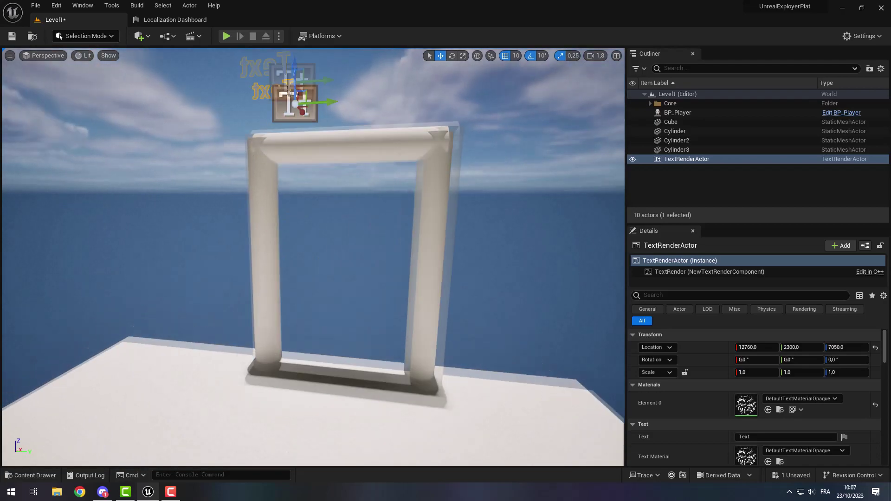
pyautogui.press('e')
pyautogui.moveTo(331, 270)
pyautogui.mouseDown()
pyautogui.moveTo(276, 274)
pyautogui.moveTo(325, 280)
pyautogui.mouseUp()
pyautogui.moveTo(196, 260)
pyautogui.mouseDown(button='right')
pyautogui.moveTo(177, 278)
pyautogui.moveTo(186, 297)
pyautogui.moveTo(197, 261)
pyautogui.mouseUp(button='right')
pyautogui.press('w')
pyautogui.moveTo(366, 247); pyautogui.dragTo(295, 253, button='right')
pyautogui.moveTo(244, 263); pyautogui.dragTo(313, 167)
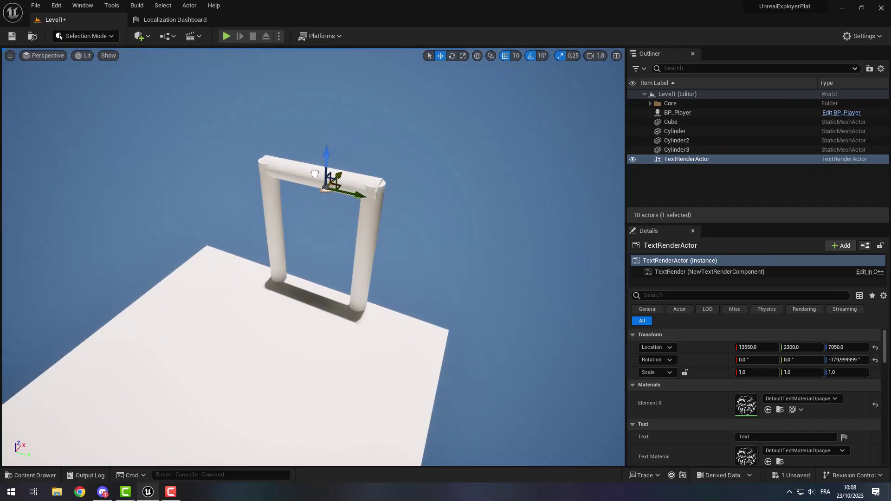
# Bring the text actor in front of the crossbar at about 13430, 2250, 7100 and set its text to Level1.
pyautogui.moveTo(445, 231)
pyautogui.mouseDown(button='right')
pyautogui.moveTo(434, 233)
pyautogui.moveTo(445, 230)
pyautogui.mouseUp(button='right')
pyautogui.press('f')
pyautogui.moveTo(314, 225); pyautogui.dragTo(288, 252)
pyautogui.scroll(-1, 729, 411)
pyautogui.click(761, 422)
pyautogui.write('Level1')
pyautogui.press('Return')
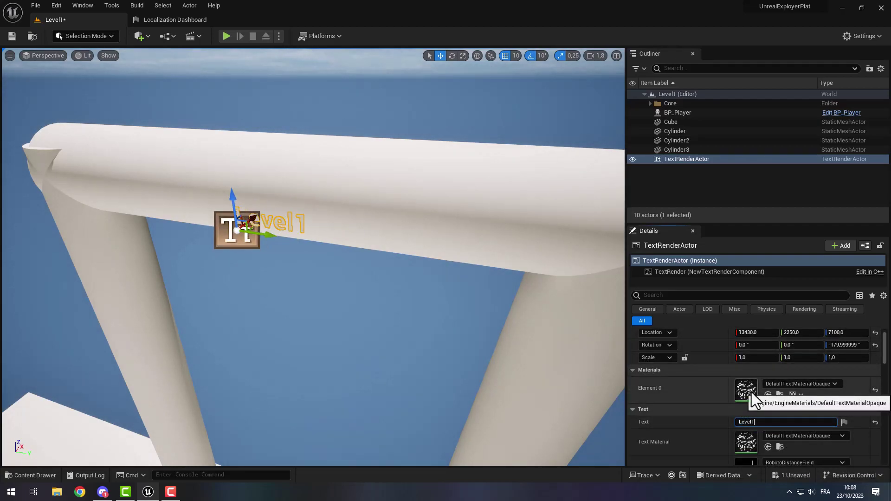
# Scale the Level1 text to about 4.25 in Y and Z and align it on the crossbar at about 13450, 2150, 7060.
pyautogui.press('f')
pyautogui.press('r')
pyautogui.moveTo(324, 198); pyautogui.dragTo(318, 224)
pyautogui.scroll(-5, 334, 219)
pyautogui.press('w')
pyautogui.moveTo(353, 256); pyautogui.dragTo(338, 256)
pyautogui.scroll(6, 366, 274)
pyautogui.press('d')
pyautogui.moveTo(365, 274); pyautogui.dragTo(242, 278, button='right')
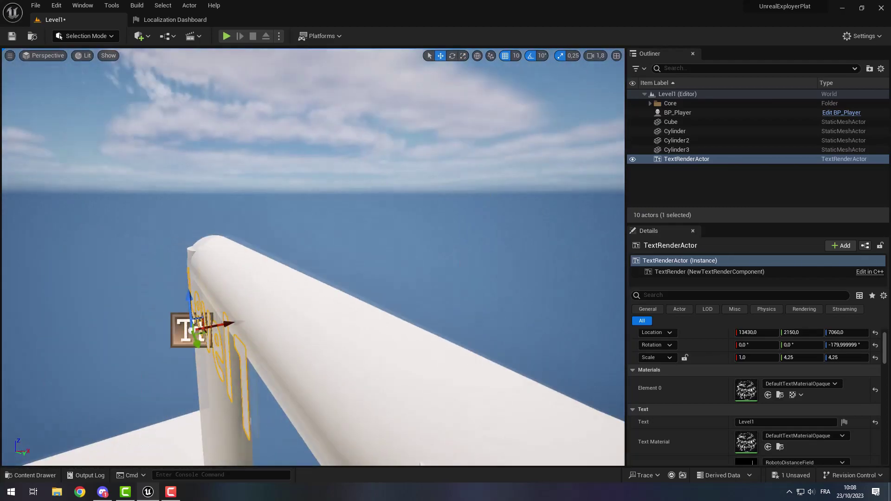
pyautogui.moveTo(255, 318)
pyautogui.mouseDown()
pyautogui.moveTo(283, 312)
pyautogui.moveTo(270, 321)
pyautogui.mouseUp()
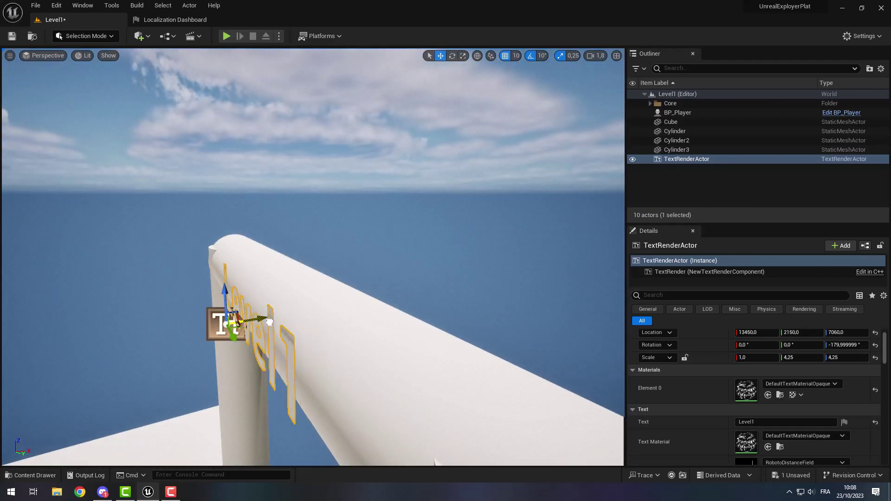
# Shift the platform cube sideways to about Y 2250 to align it with the gate.
pyautogui.press('s')
pyautogui.moveTo(346, 309); pyautogui.dragTo(321, 338, button='right')
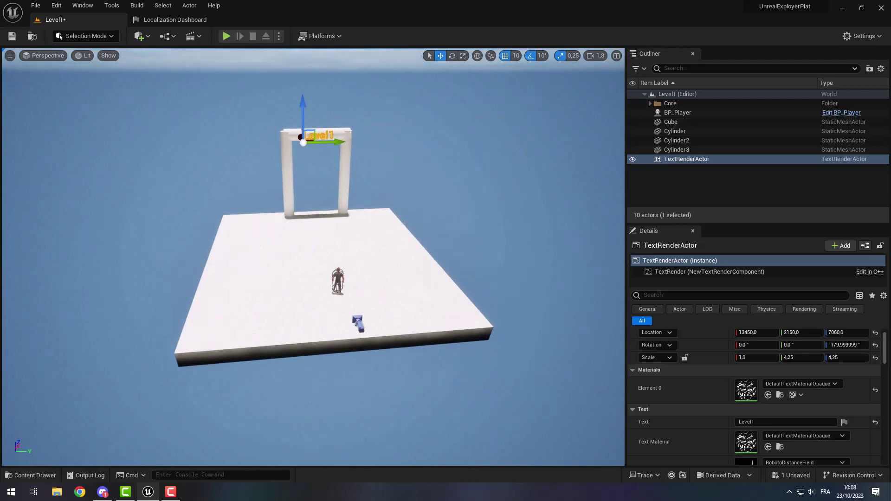
pyautogui.click(376, 285)
pyautogui.moveTo(353, 259); pyautogui.dragTo(362, 259)
pyautogui.moveTo(362, 259); pyautogui.dragTo(334, 272, button='right')
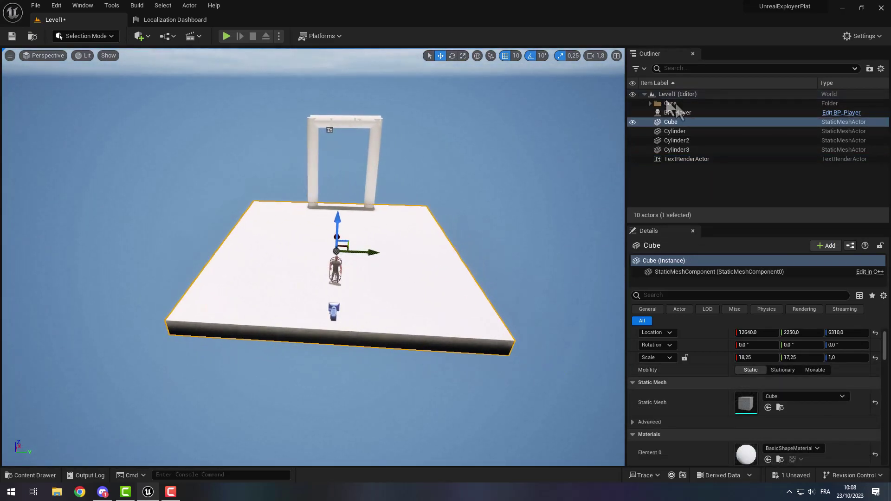
# Create a folder named Level1 in the level's actor hierarchy.
pyautogui.click(708, 189)
pyautogui.rightClick(706, 190)
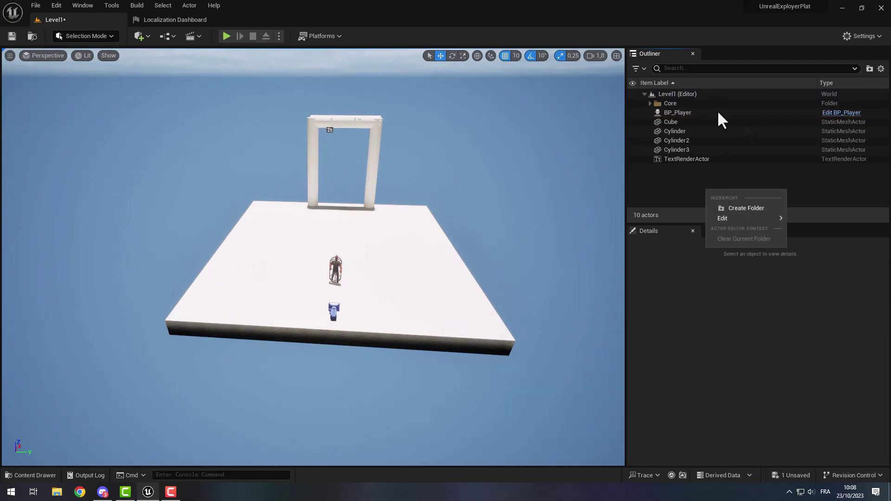
pyautogui.click(737, 209)
pyautogui.write('Level1')
pyautogui.press('Return')
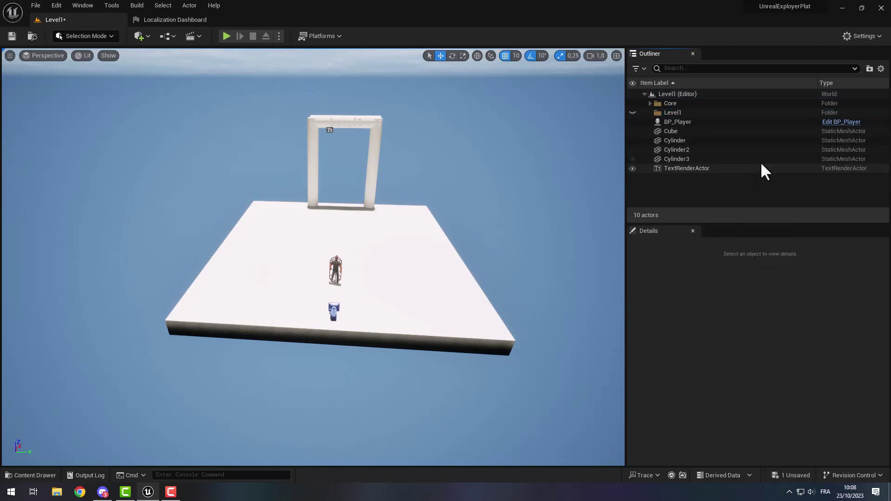
# Move the cube, the three cylinders and the text actor into the Level1 folder and collapse it.
pyautogui.click(677, 132)
pyautogui.keyDown('shift'); pyautogui.click(694, 168); pyautogui.keyUp('shift')
pyautogui.moveTo(684, 142); pyautogui.dragTo(680, 110)
pyautogui.click(650, 113)
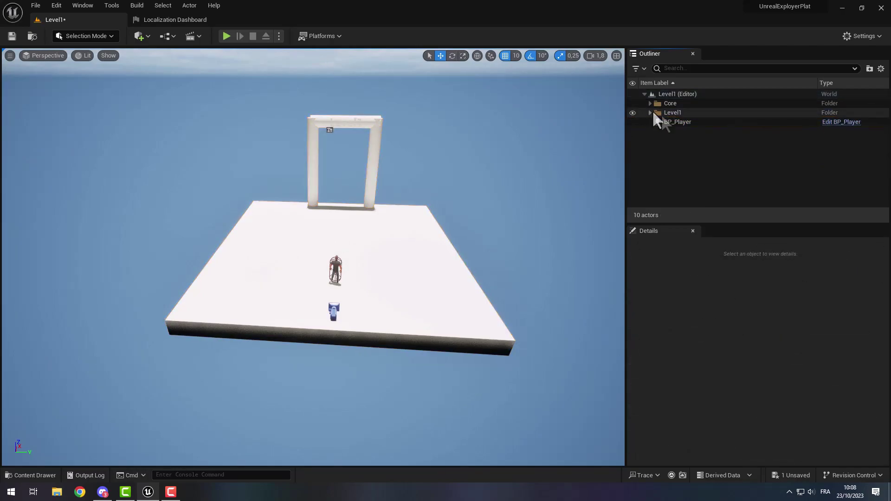
# Play the level briefly to test the player character, and stop the session.
pyautogui.click(223, 30)
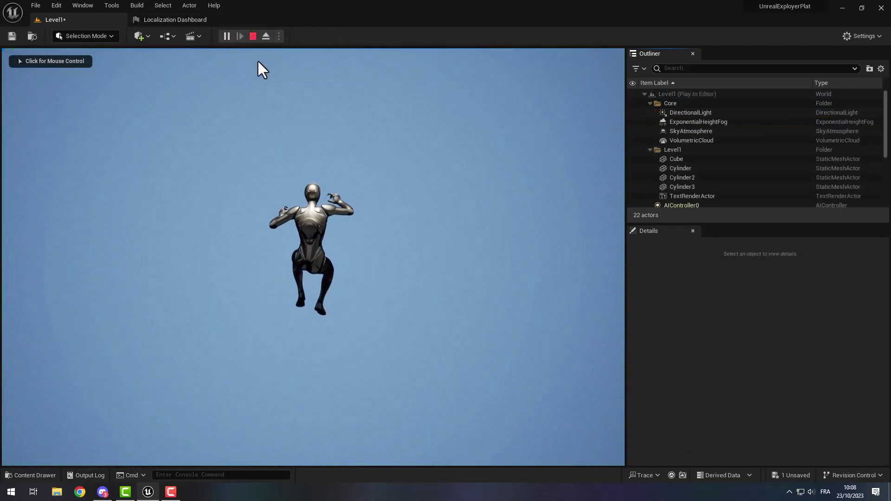
pyautogui.press('Escape')
# Set BP_Player's Auto Possess Player option to Player 0.
pyautogui.moveTo(385, 226)
pyautogui.mouseDown(button='right')
pyautogui.moveTo(390, 297)
pyautogui.moveTo(436, 353)
pyautogui.moveTo(501, 355)
pyautogui.moveTo(390, 204)
pyautogui.moveTo(394, 221)
pyautogui.mouseUp(button='right')
pyautogui.press('w')
pyautogui.click(517, 214)
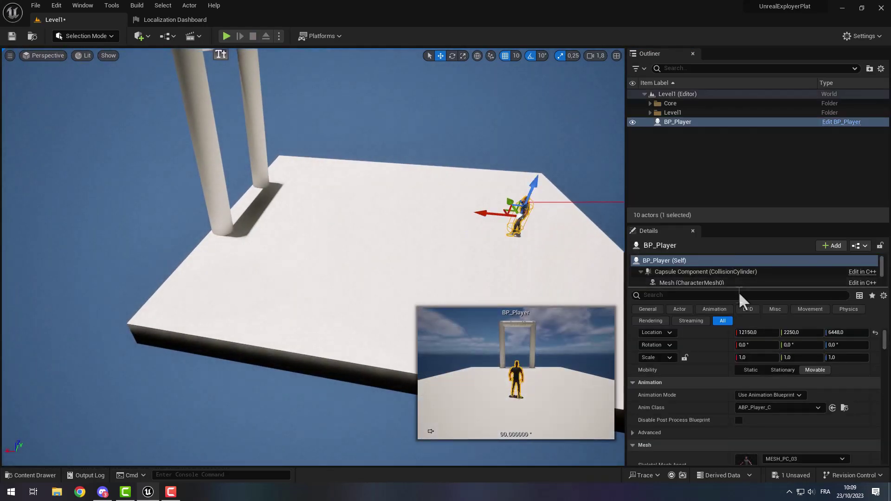
pyautogui.click(739, 296)
pyautogui.write('poss')
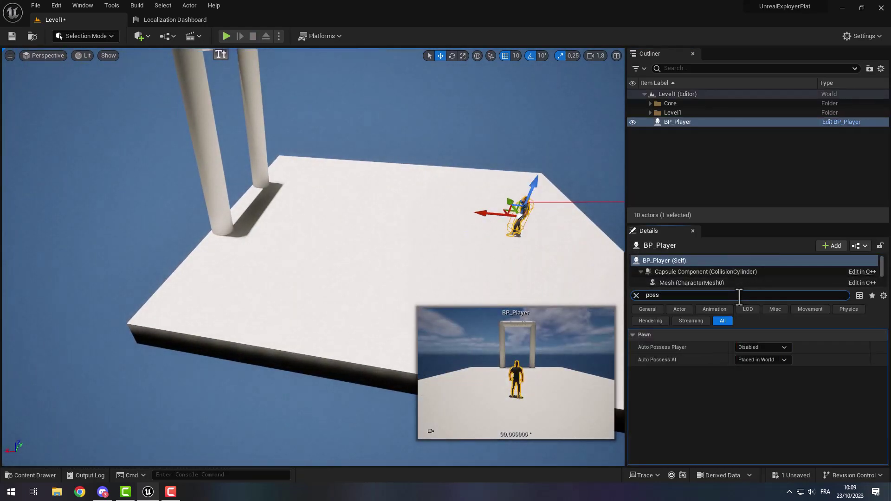
pyautogui.click(750, 346)
pyautogui.click(762, 366)
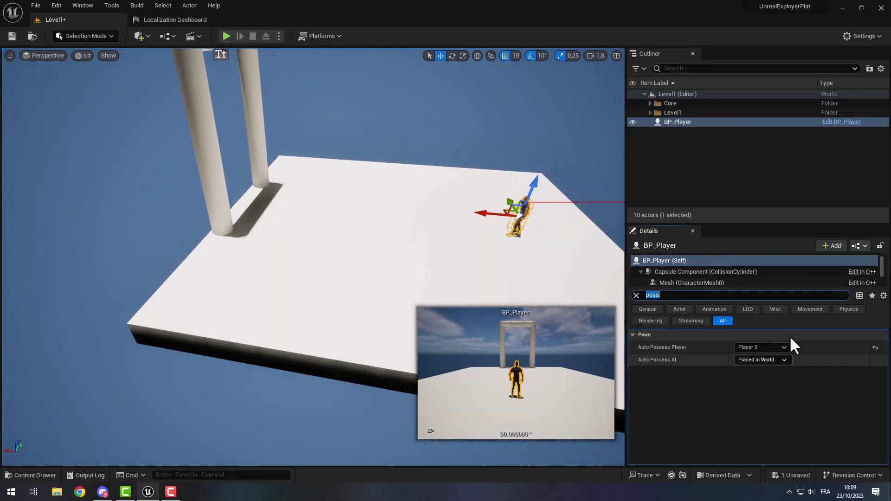
# Play the level to test running and jumping with the player character around the gate, and stop the session.
pyautogui.click(226, 36)
pyautogui.click(295, 173)
pyautogui.press('w')
pyautogui.press('space')
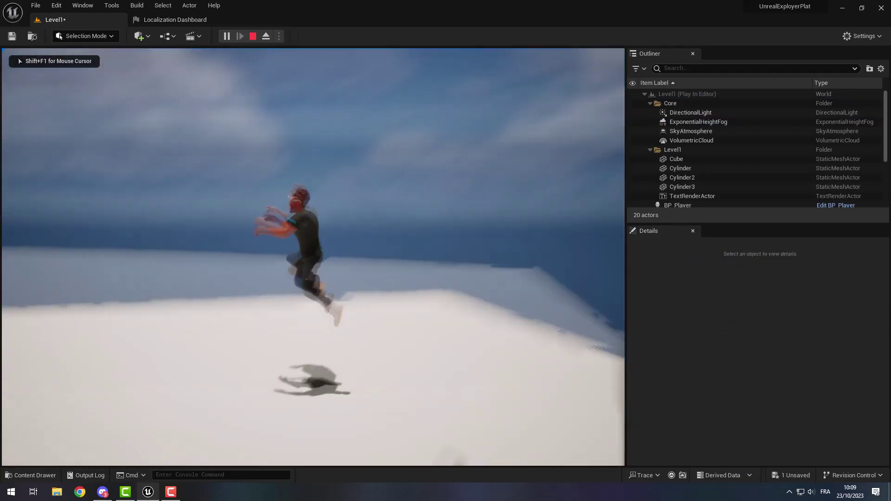
pyautogui.press('space')
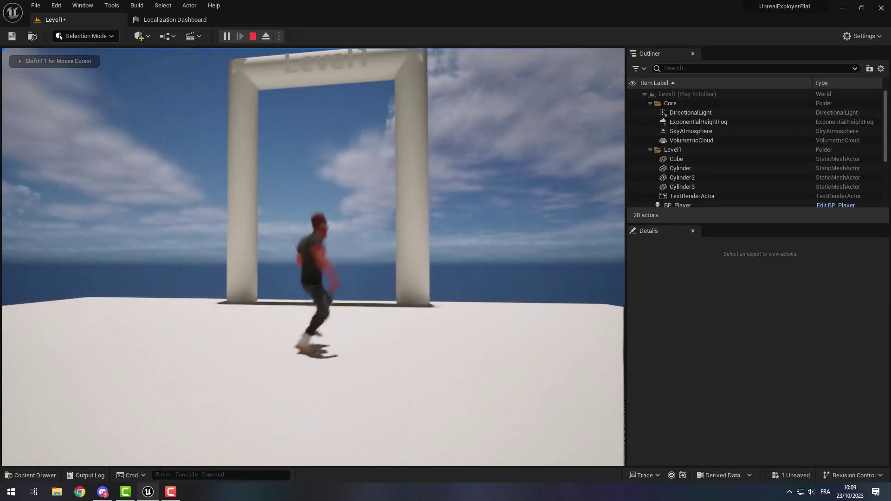
pyautogui.press('s')
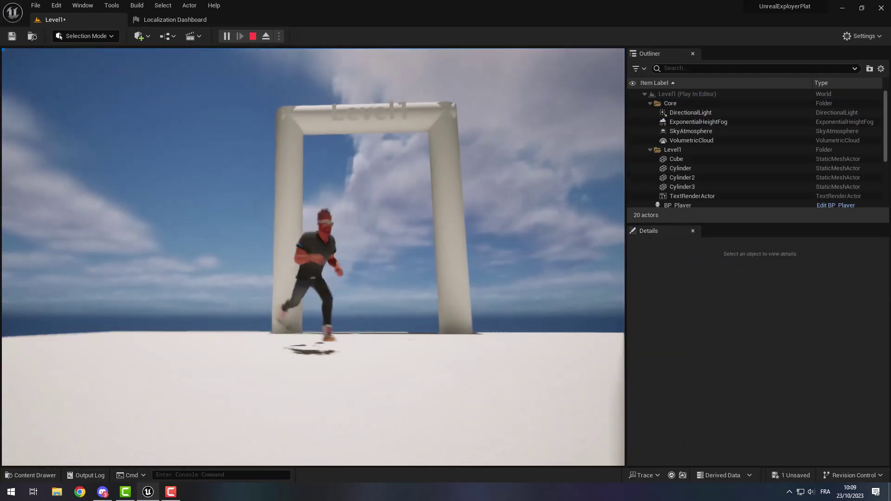
pyautogui.press('w')
pyautogui.press('Escape')
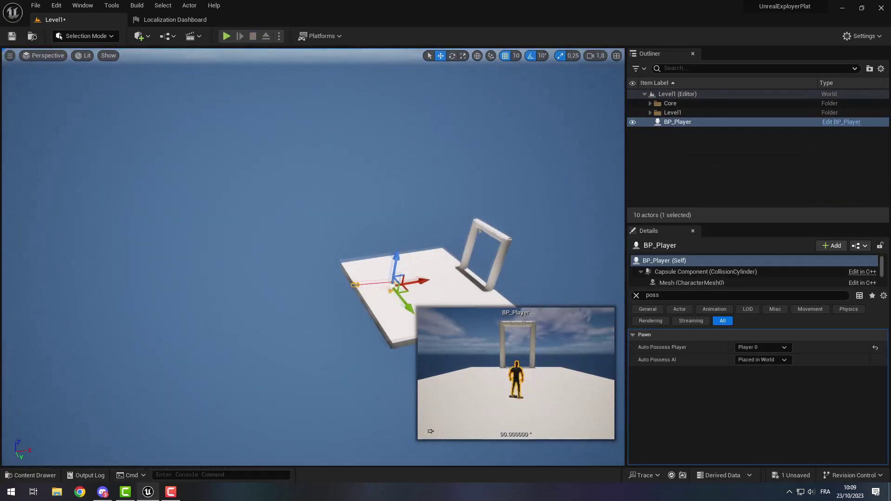
# Duplicate the platform cube, the three gate cylinders and the text actor along the X axis as a second platform.
pyautogui.moveTo(396, 179); pyautogui.dragTo(396, 179, button='right')
pyautogui.click(313, 167)
pyautogui.keyDown('ctrl'); pyautogui.click(347, 130); pyautogui.keyUp('ctrl')
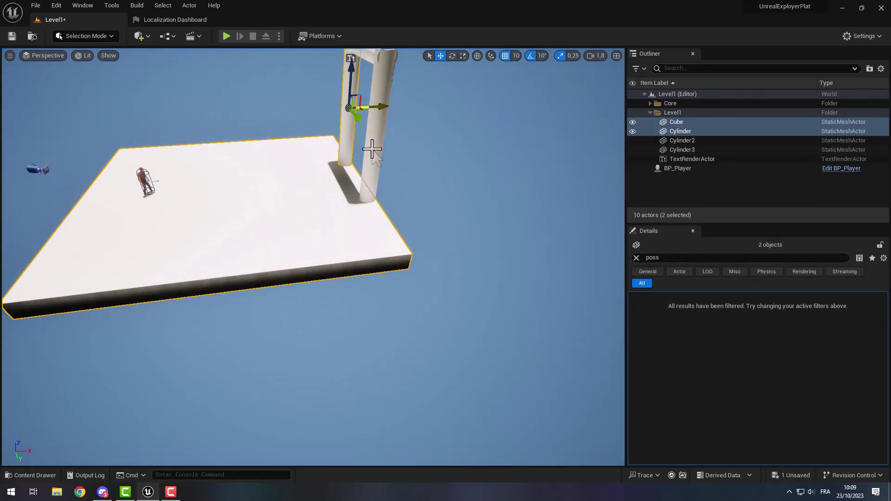
pyautogui.keyDown('ctrl'); pyautogui.click(381, 61); pyautogui.keyUp('ctrl')
pyautogui.keyDown('ctrl'); pyautogui.click(368, 60); pyautogui.keyUp('ctrl')
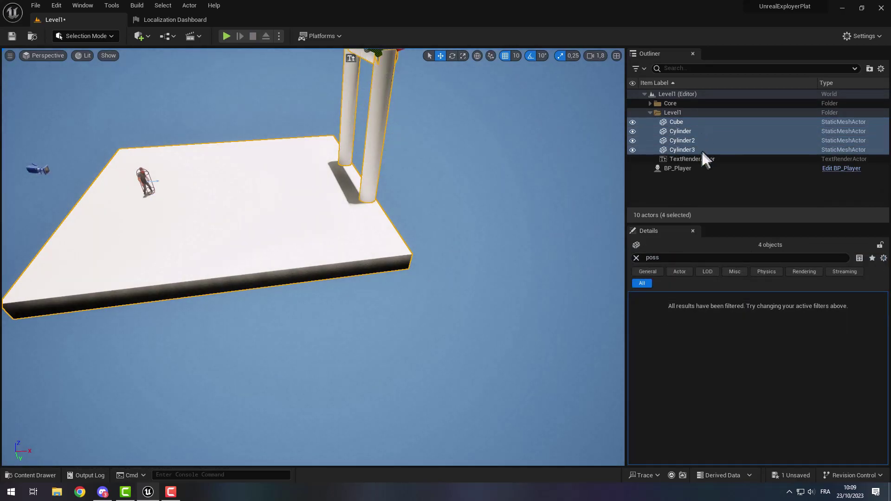
pyautogui.keyDown('ctrl'); pyautogui.click(692, 158); pyautogui.keyUp('ctrl')
pyautogui.press('f')
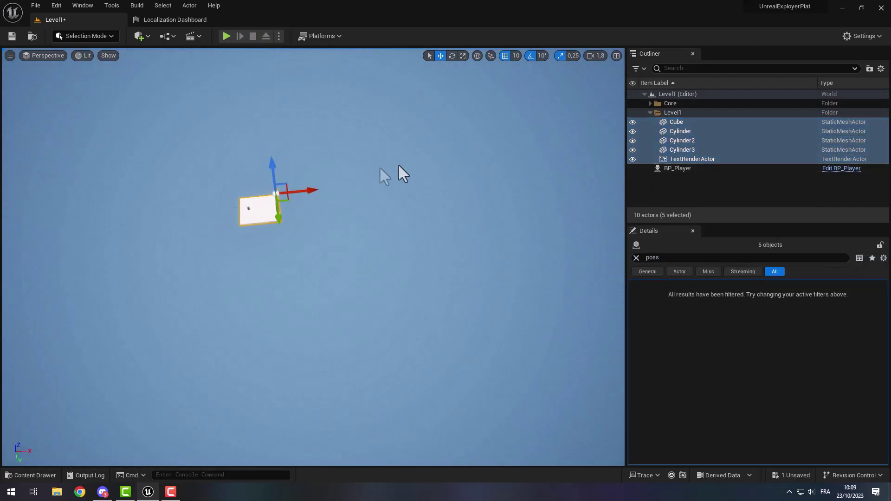
pyautogui.keyDown('alt'); pyautogui.moveTo(301, 191); pyautogui.dragTo(433, 188); pyautogui.keyUp('alt')
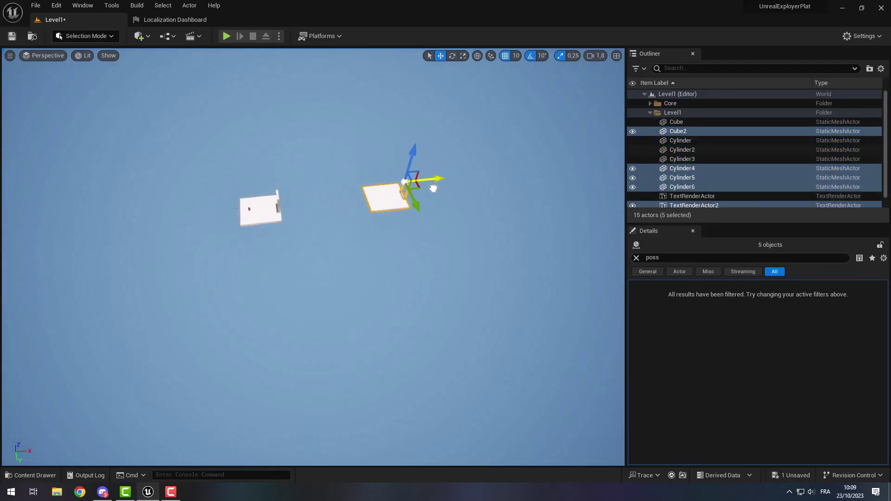
pyautogui.moveTo(382, 201); pyautogui.dragTo(542, 179, button='right')
# Move the second platform's five actors into a new folder named Level2.
pyautogui.rightClick(703, 180)
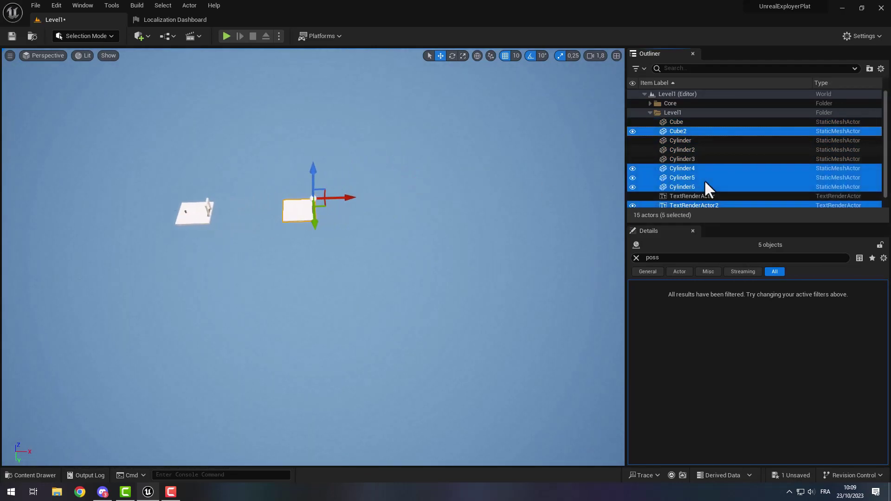
pyautogui.scroll(-1, 685, 160)
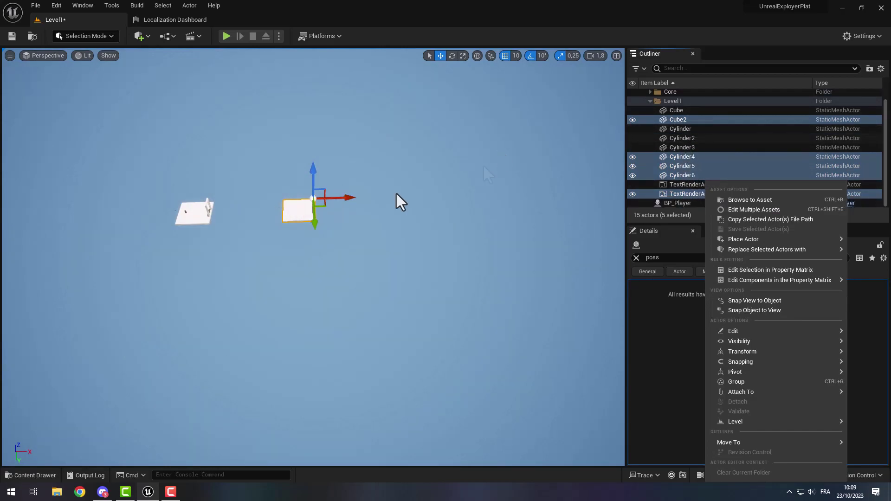
pyautogui.moveTo(732, 442)
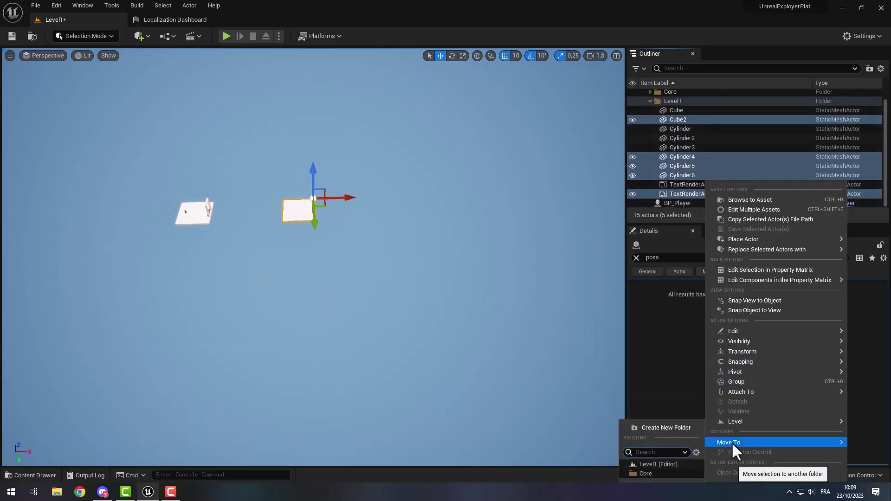
pyautogui.click(661, 426)
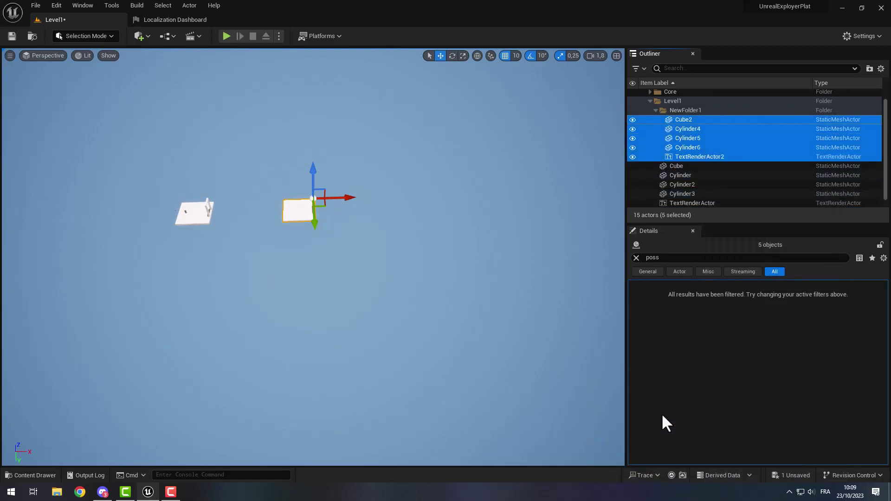
pyautogui.click(713, 110)
pyautogui.click(714, 110)
pyautogui.write('Level')
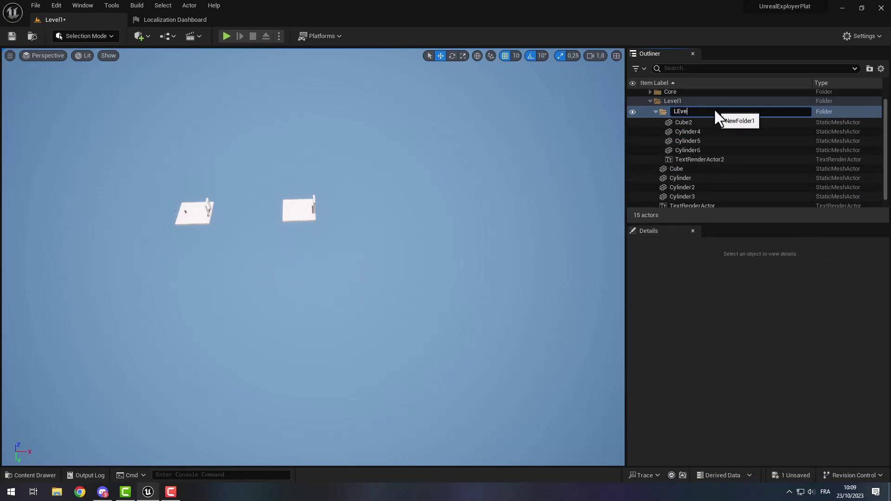
pyautogui.write('2')
pyautogui.press('Return')
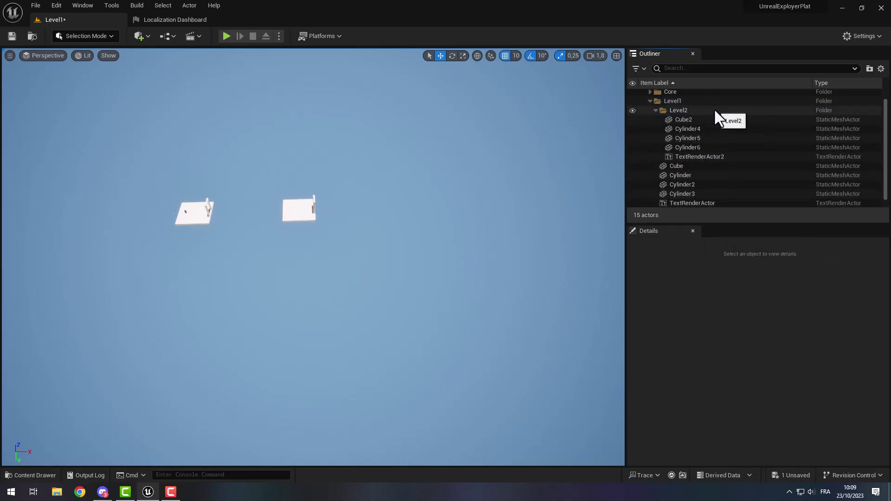
# Move the Level2 folder to the root of the actor hierarchy, and collapse the Core and Level1 folders.
pyautogui.scroll(1, 678, 106)
pyautogui.moveTo(655, 118); pyautogui.dragTo(722, 148)
pyautogui.scroll(-2, 715, 146)
pyautogui.moveTo(653, 201); pyautogui.dragTo(644, 203)
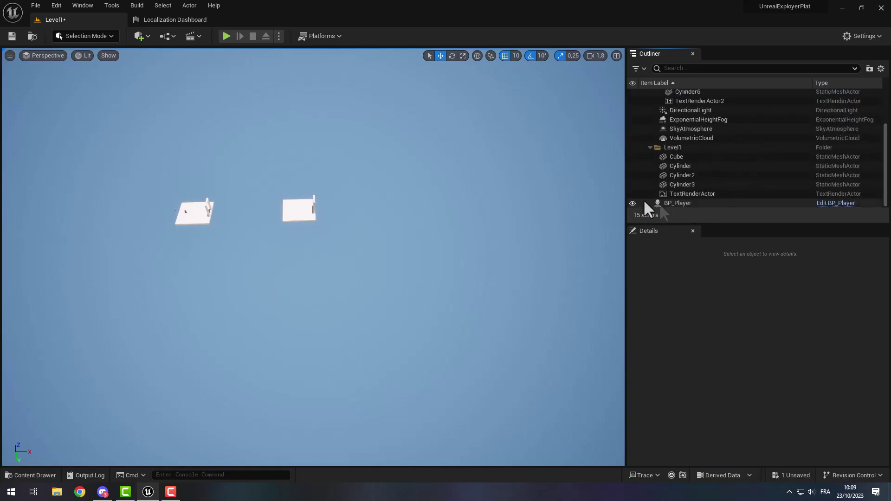
pyautogui.moveTo(715, 238); pyautogui.dragTo(717, 394)
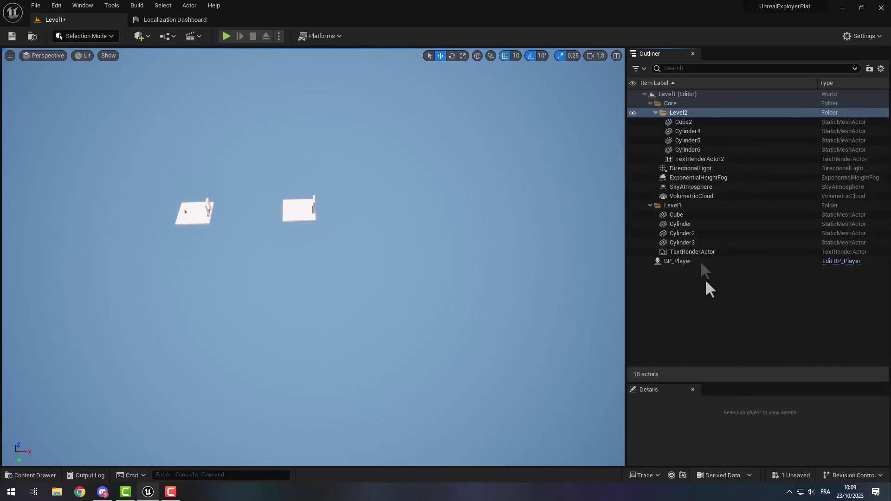
pyautogui.moveTo(692, 113); pyautogui.dragTo(733, 304)
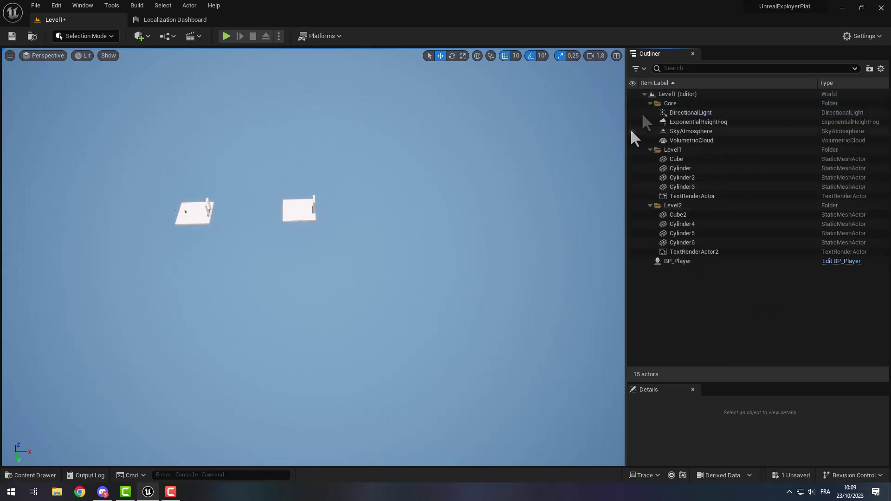
pyautogui.click(650, 103)
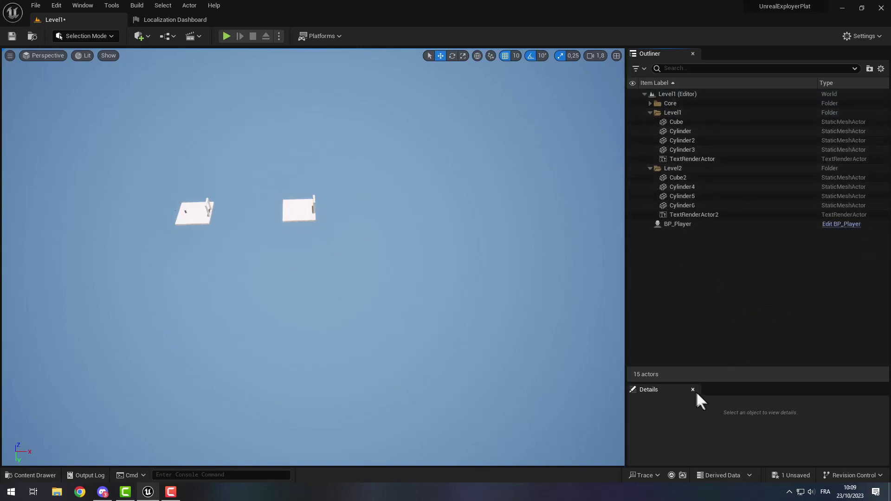
pyautogui.moveTo(716, 382); pyautogui.dragTo(715, 261)
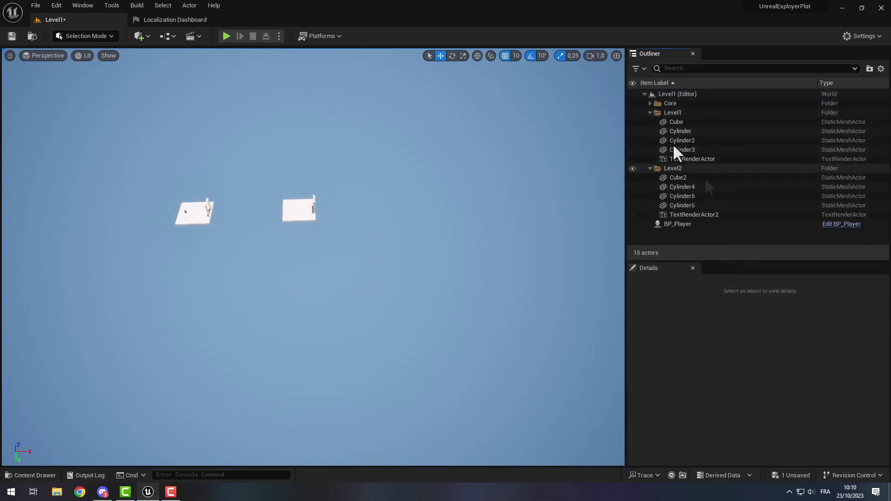
pyautogui.doubleClick(651, 113)
# Duplicate all five actors of the Level2 folder along the X axis as a third platform with a gate.
pyautogui.click(696, 122)
pyautogui.click(694, 132)
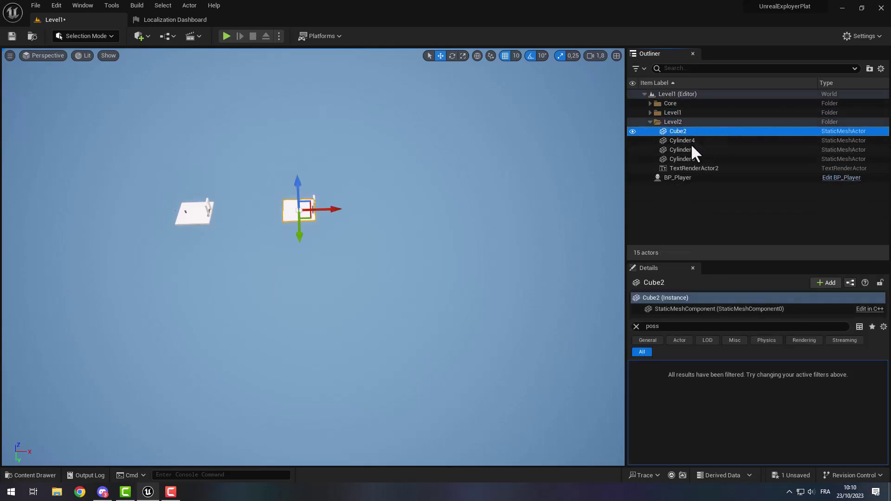
pyautogui.keyDown('shift'); pyautogui.click(686, 168); pyautogui.keyUp('shift')
pyautogui.keyDown('alt'); pyautogui.moveTo(345, 197); pyautogui.dragTo(464, 199); pyautogui.keyUp('alt')
# Move the third platform's five actors into a new folder named Level3.
pyautogui.rightClick(675, 188)
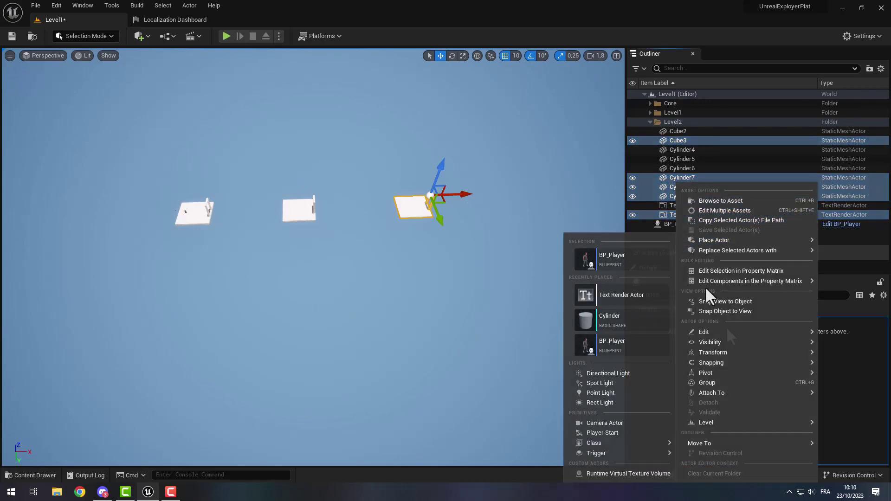
pyautogui.moveTo(757, 443)
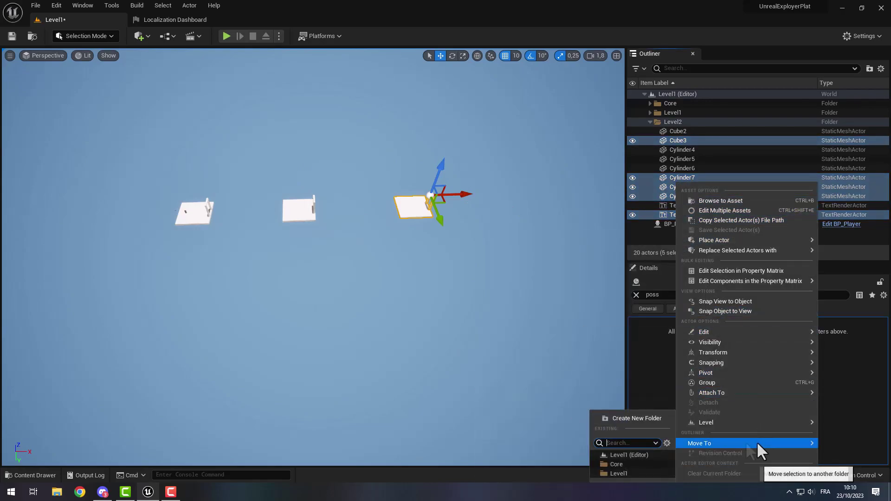
pyautogui.click(633, 418)
pyautogui.click(683, 131)
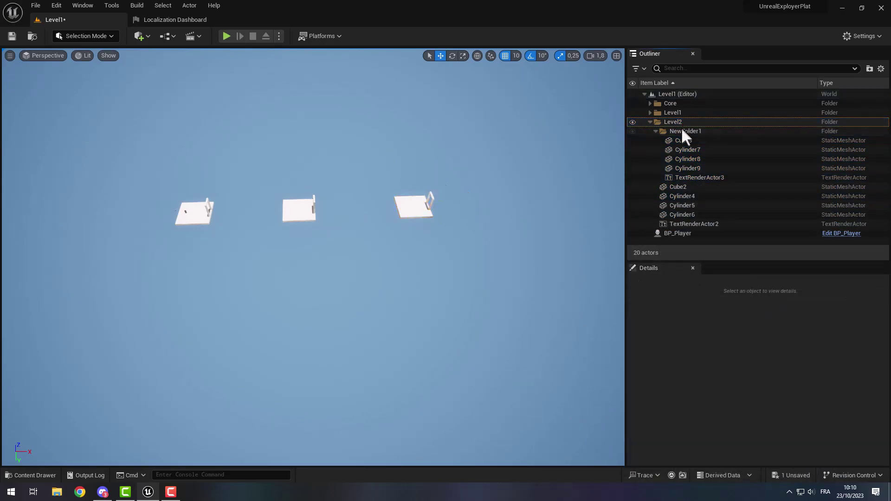
pyautogui.click(700, 131)
pyautogui.write('Level3')
pyautogui.press('Return')
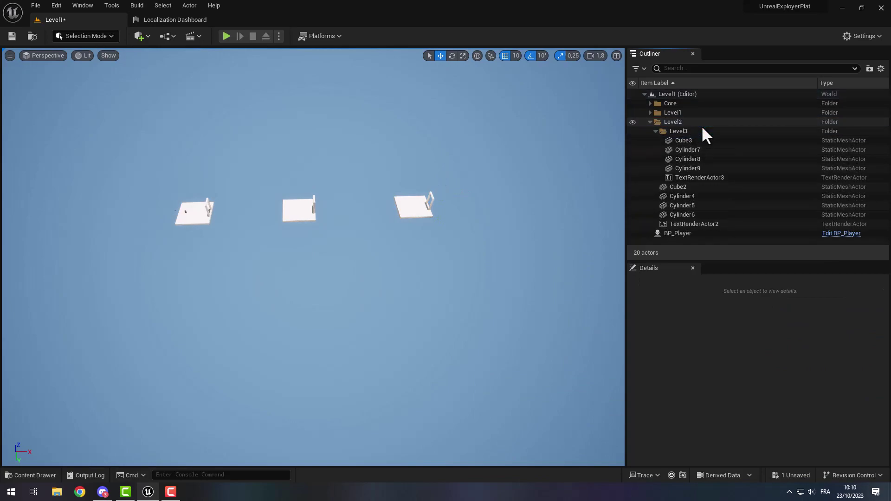
# Move the Level3 folder out of Level2 to the root of the actor hierarchy, and collapse Level2.
pyautogui.moveTo(719, 263); pyautogui.dragTo(724, 306)
pyautogui.moveTo(692, 132); pyautogui.dragTo(708, 252)
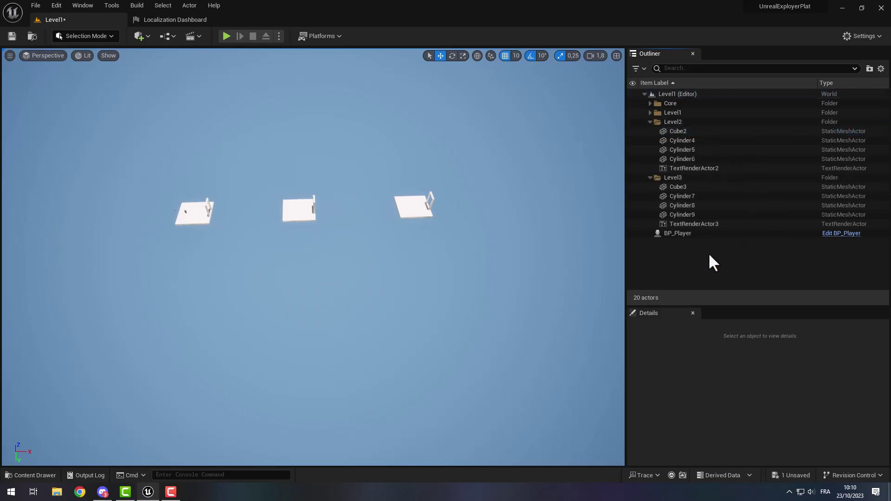
pyautogui.click(649, 122)
pyautogui.click(649, 131)
pyautogui.click(650, 131)
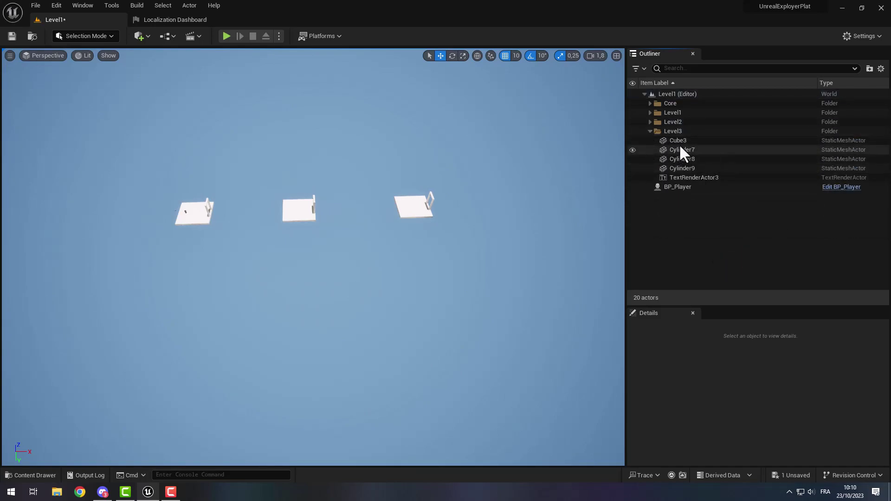
# Duplicate all five actors of the Level3 folder along the X axis as a fourth platform with a gate.
pyautogui.click(679, 141)
pyautogui.keyDown('shift'); pyautogui.click(684, 178); pyautogui.keyUp('shift')
pyautogui.keyDown('alt'); pyautogui.moveTo(468, 194); pyautogui.dragTo(584, 201); pyautogui.keyUp('alt')
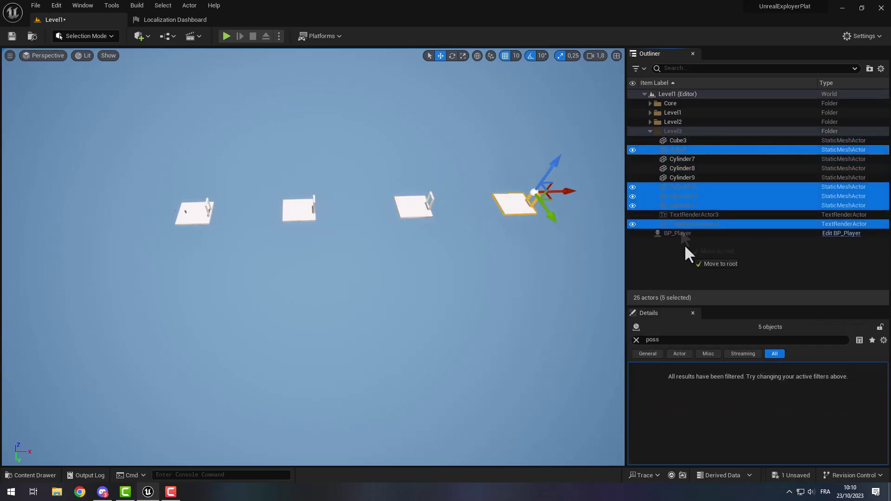
# Move the fourth platform's five actors into a new folder named Level4, placed at the root of the actor hierarchy.
pyautogui.rightClick(672, 201)
pyautogui.moveTo(687, 443)
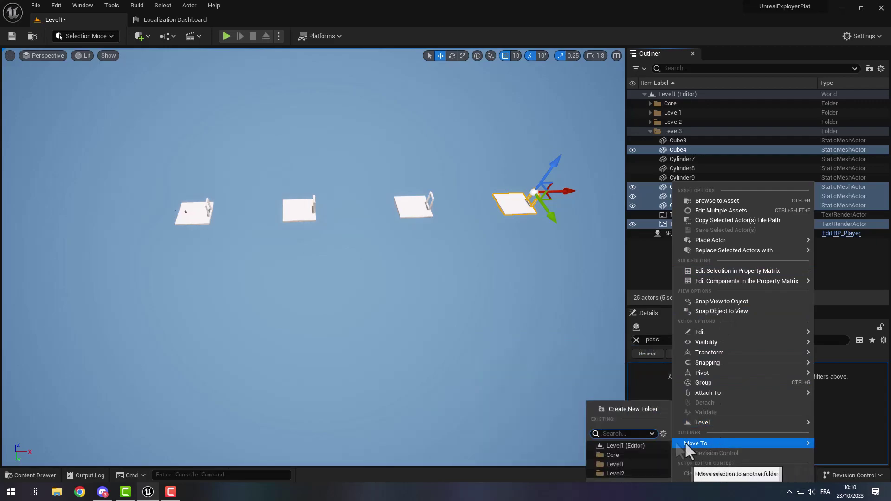
pyautogui.click(635, 409)
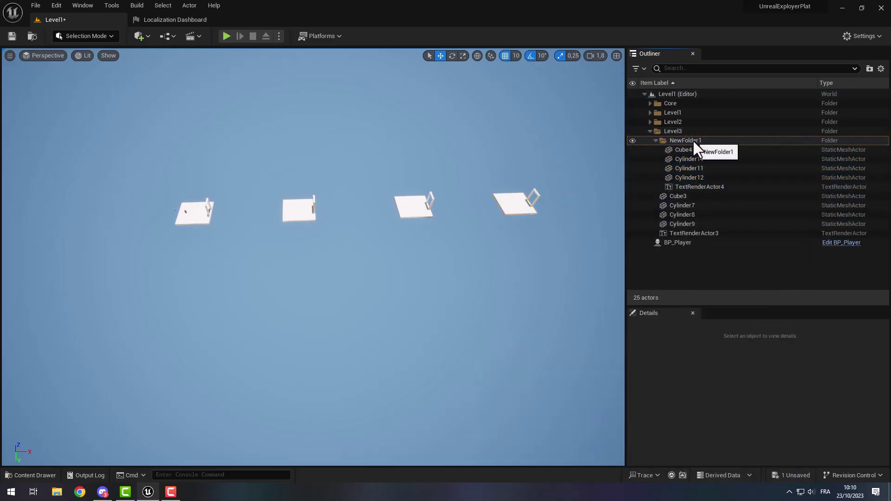
pyautogui.click(703, 141)
pyautogui.click(709, 141)
pyautogui.write('Level4')
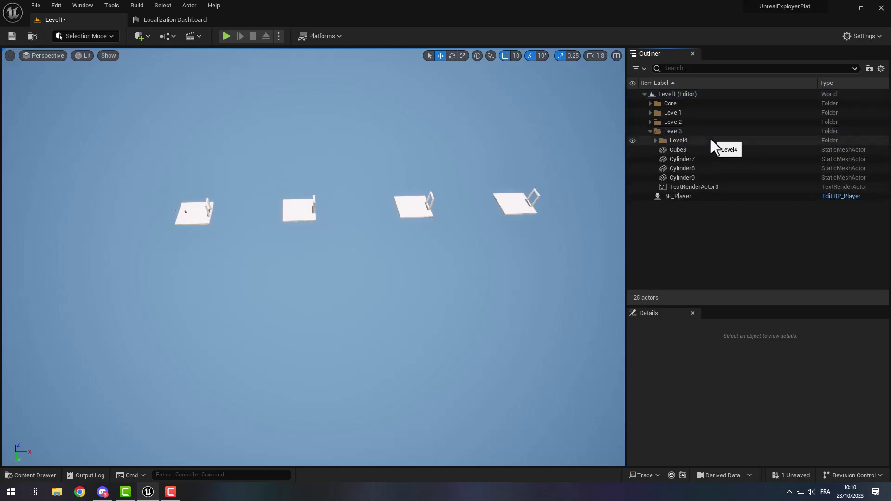
pyautogui.click(727, 221)
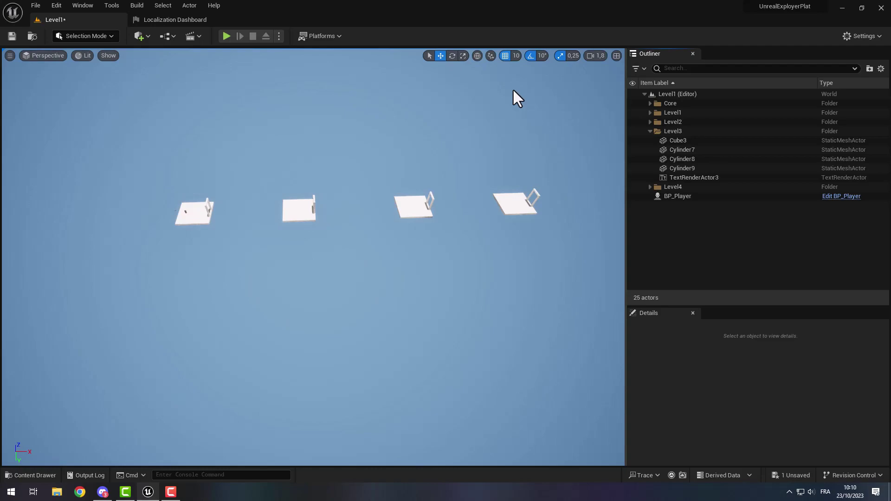
# Set the text of TextRenderActor2 in the Level2 folder to Level2, clearing the property filter that hides its details.
pyautogui.click(649, 112)
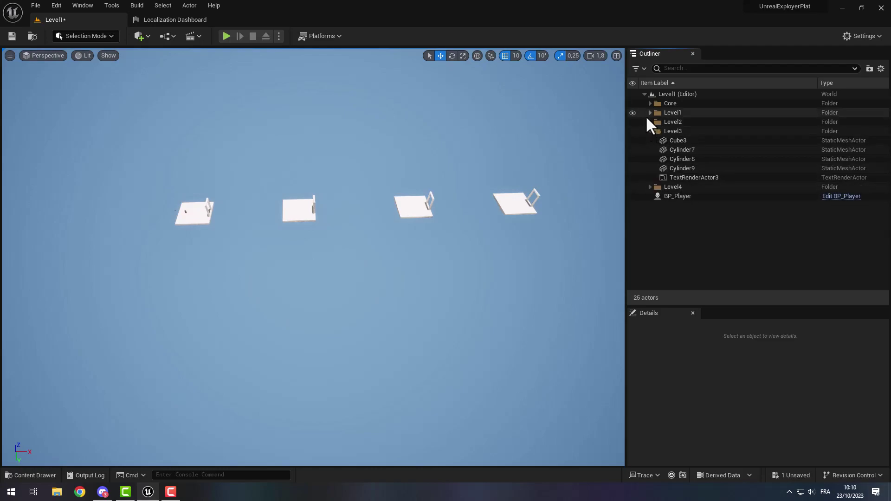
pyautogui.click(650, 169)
pyautogui.click(679, 159)
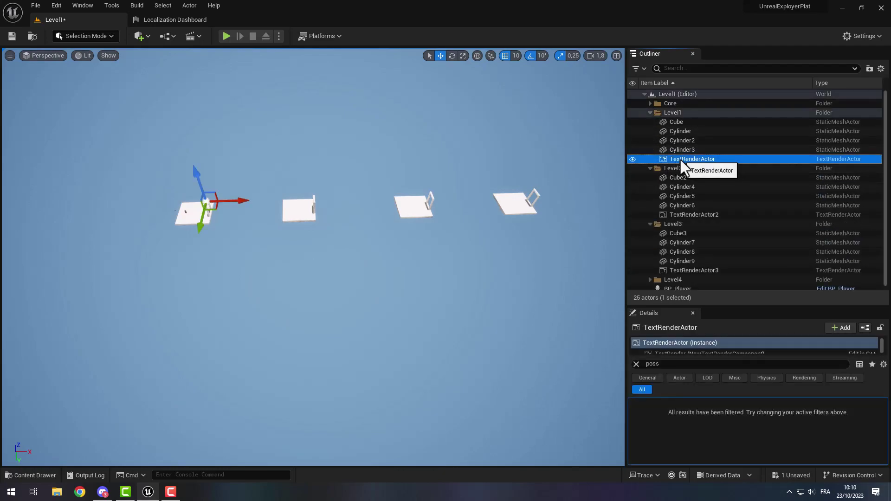
pyautogui.click(733, 214)
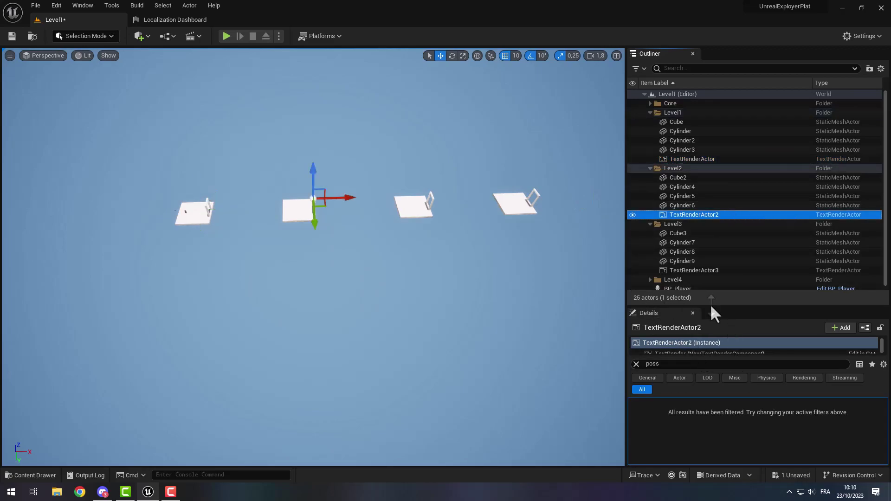
pyautogui.moveTo(729, 211); pyautogui.dragTo(730, 200)
pyautogui.click(636, 275)
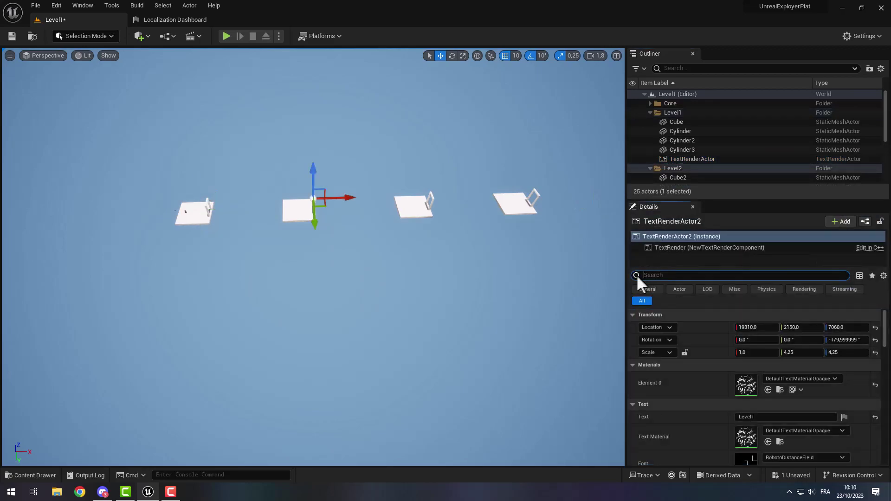
pyautogui.scroll(-1, 772, 376)
pyautogui.press('BackSpace')
pyautogui.write('2')
# Change the text of TextRenderActor3 in the Level3 folder to Level3.
pyautogui.scroll(-3, 688, 135)
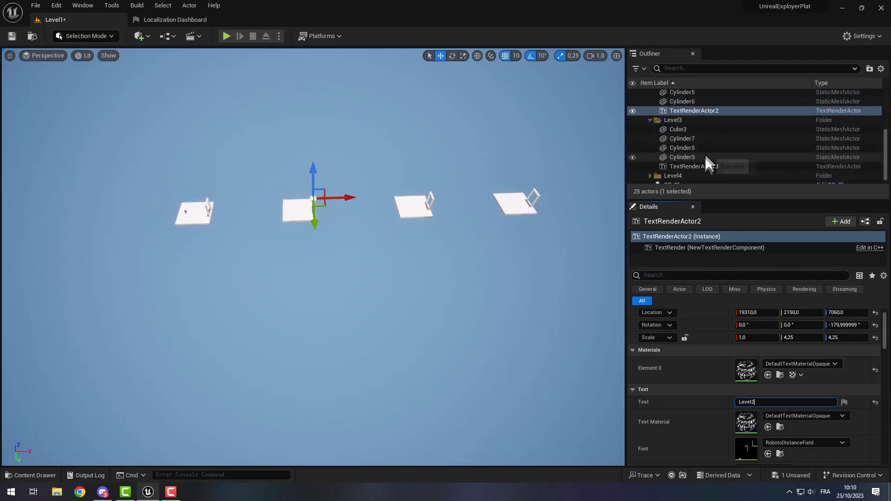
pyautogui.click(703, 165)
pyautogui.press('BackSpace')
pyautogui.write('4')
pyautogui.press('BackSpace')
pyautogui.write('3')
# Expand the Level4 folder and open the text value of TextRenderActor4 for editing.
pyautogui.scroll(-1, 679, 99)
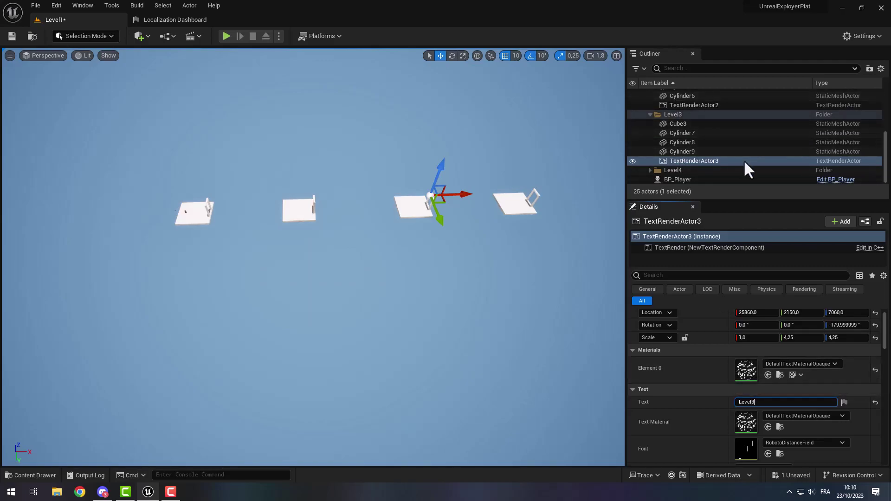
pyautogui.click(650, 170)
pyautogui.scroll(-2, 659, 174)
pyautogui.click(694, 170)
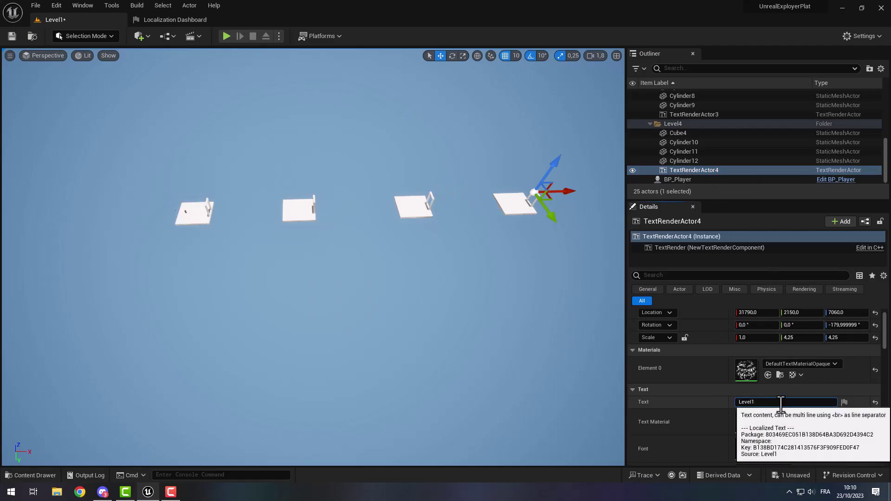
# Save the level and play-test it, running and jumping with the character on the first platform.
pyautogui.moveTo(579, 322); pyautogui.dragTo(571, 306)
pyautogui.moveTo(571, 306); pyautogui.dragTo(571, 274, button='right')
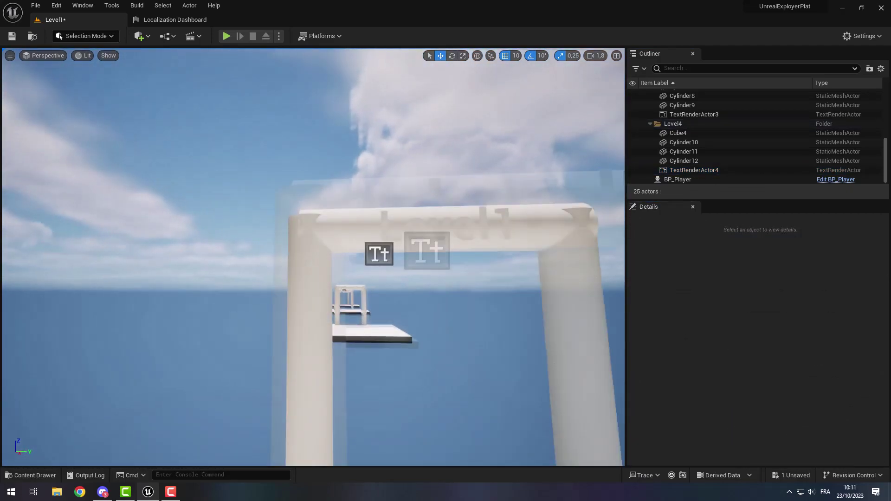
pyautogui.moveTo(459, 260); pyautogui.dragTo(422, 280, button='right')
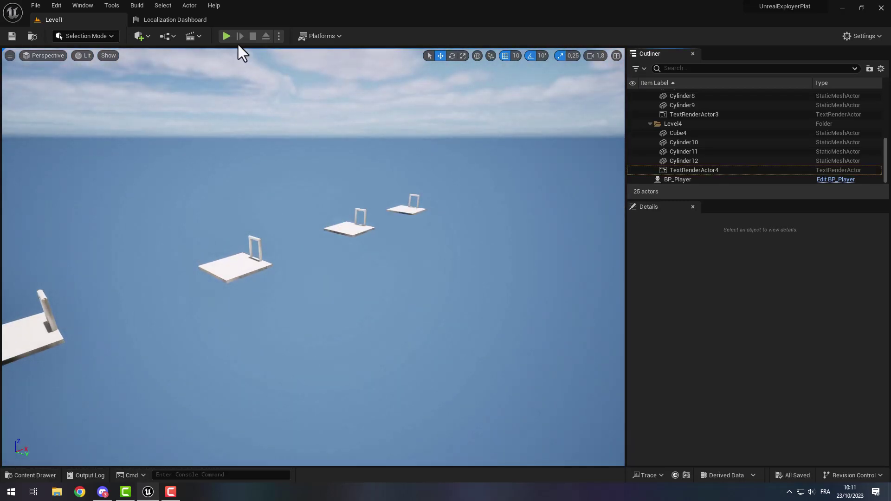
pyautogui.click(226, 36)
pyautogui.press('w')
pyautogui.press('space')
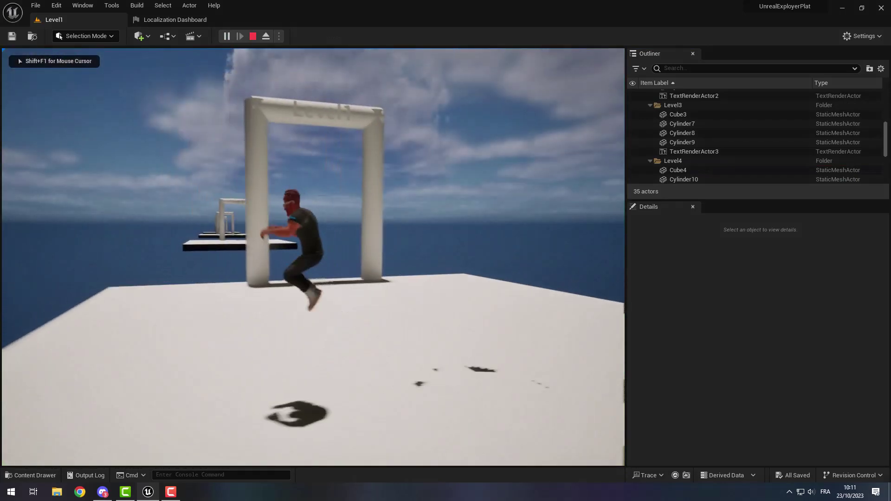